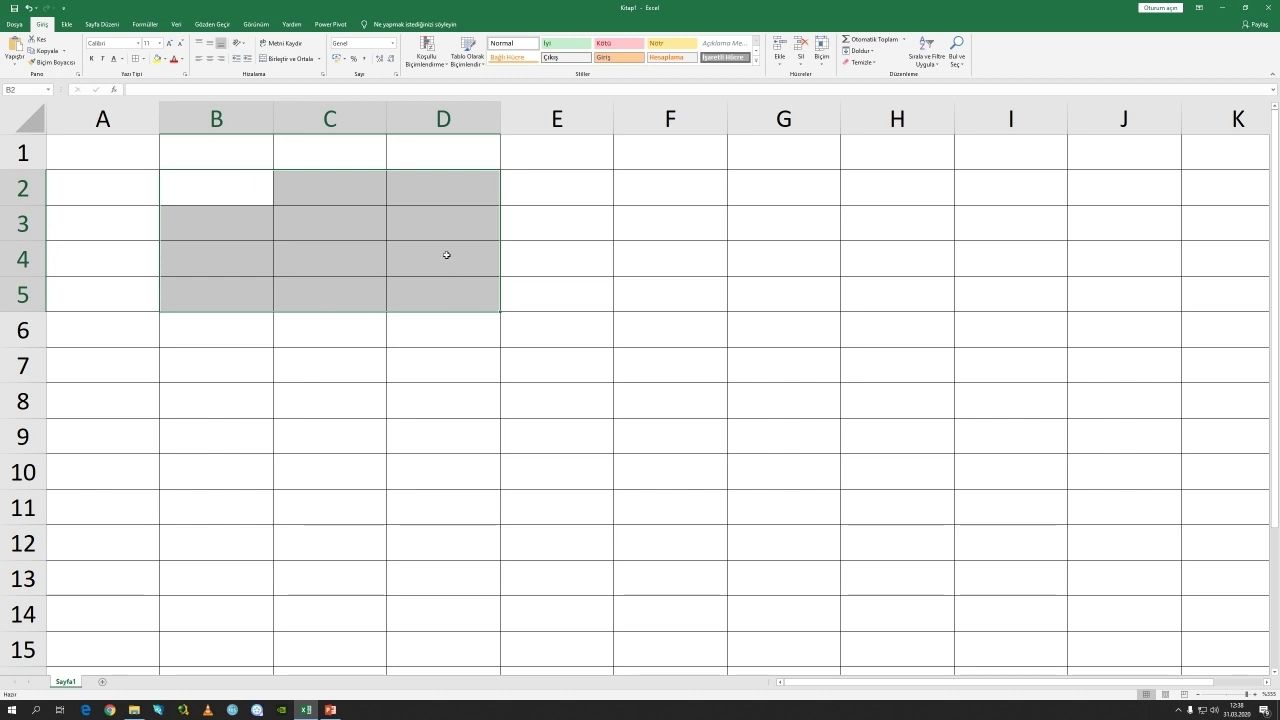
Enter the range notation B2:D5 in cell B2 and select the block of cells from B2 to D5.
left_click_drag(216, 188, 444, 288)
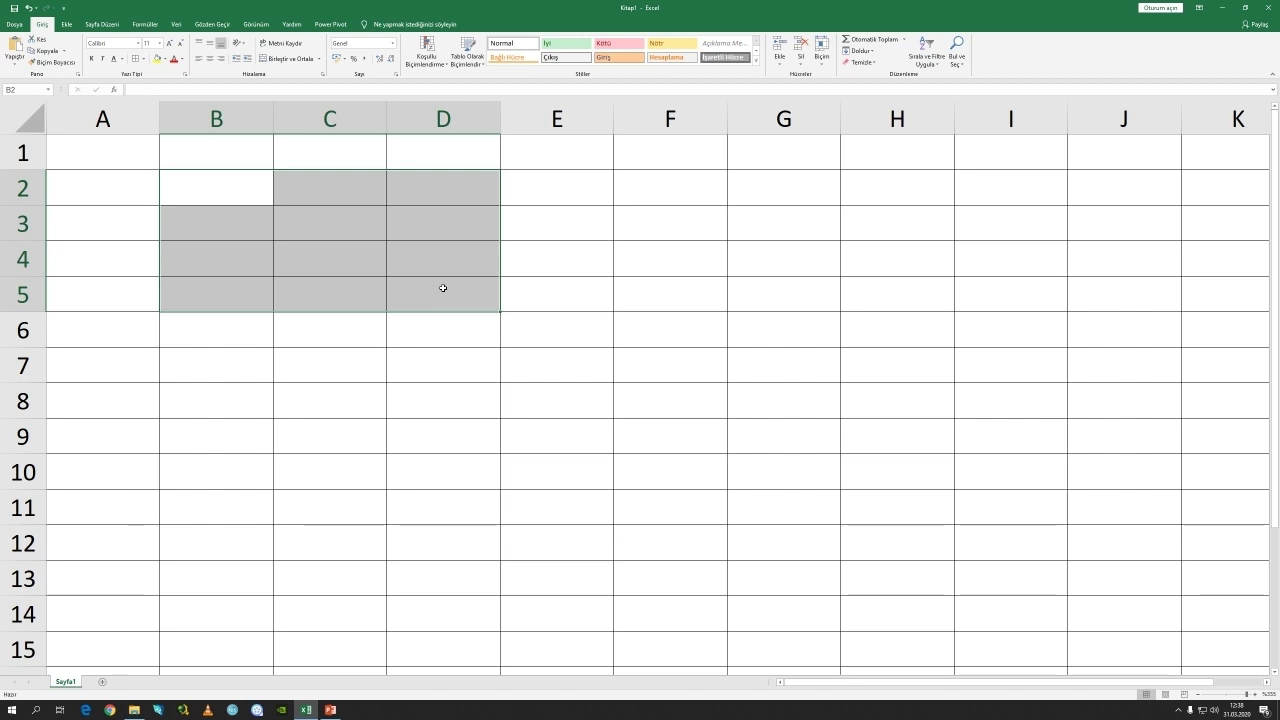
left_click(211, 188)
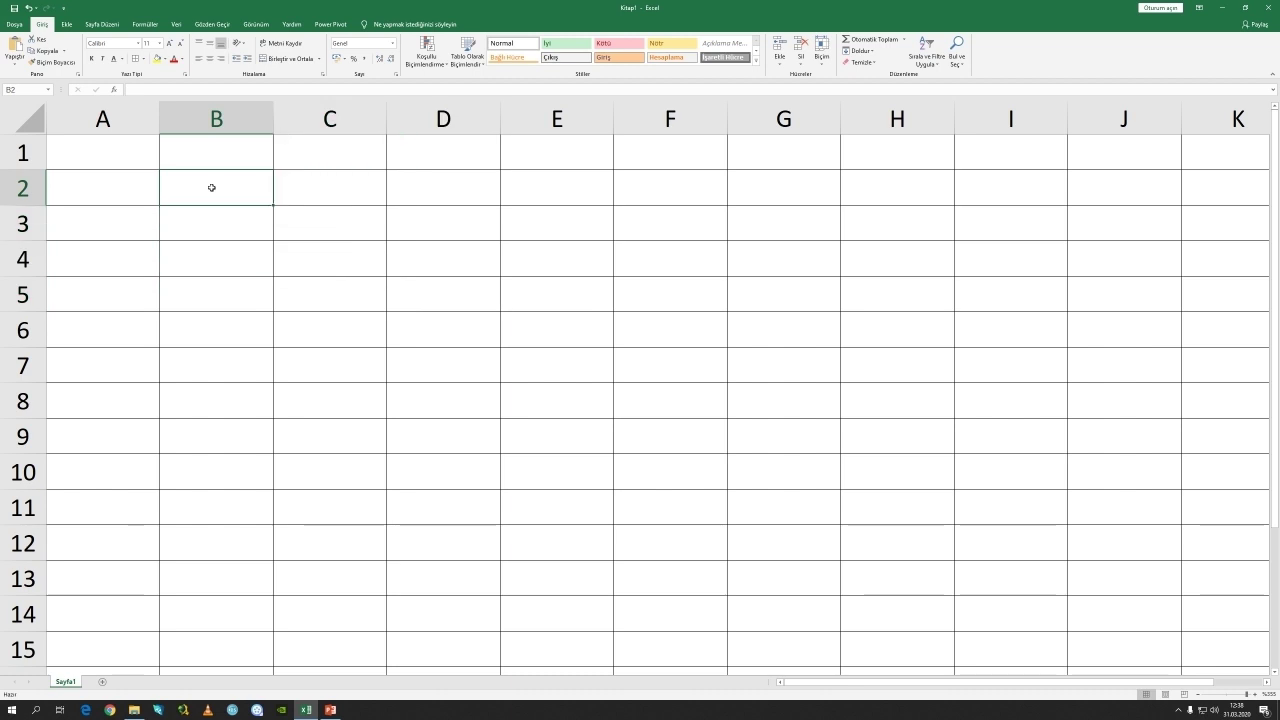
type("B2")
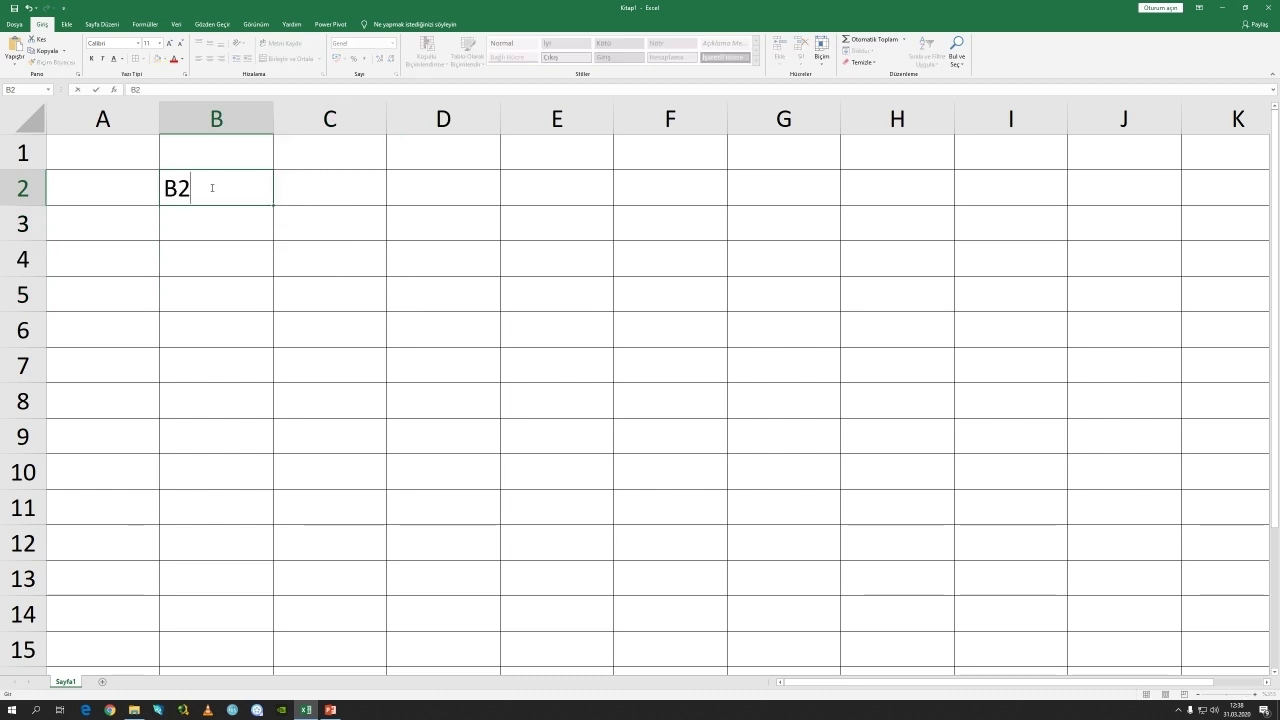
type(":D5")
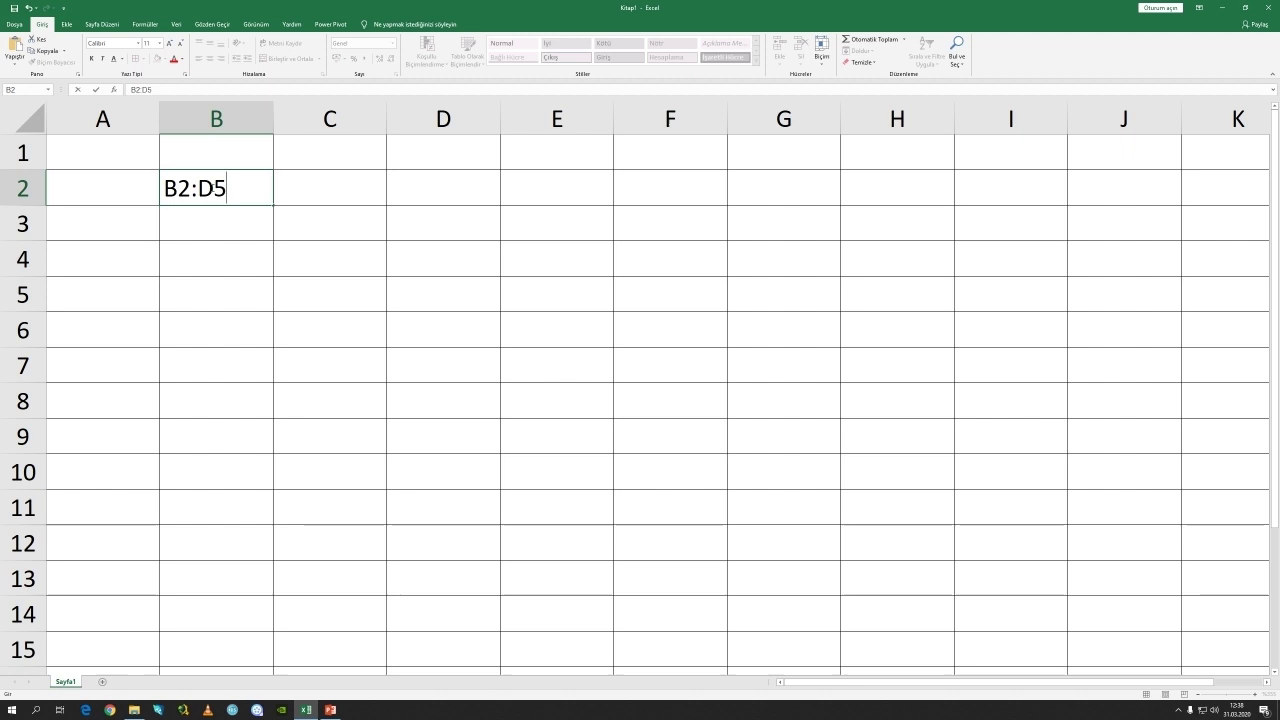
key("Return")
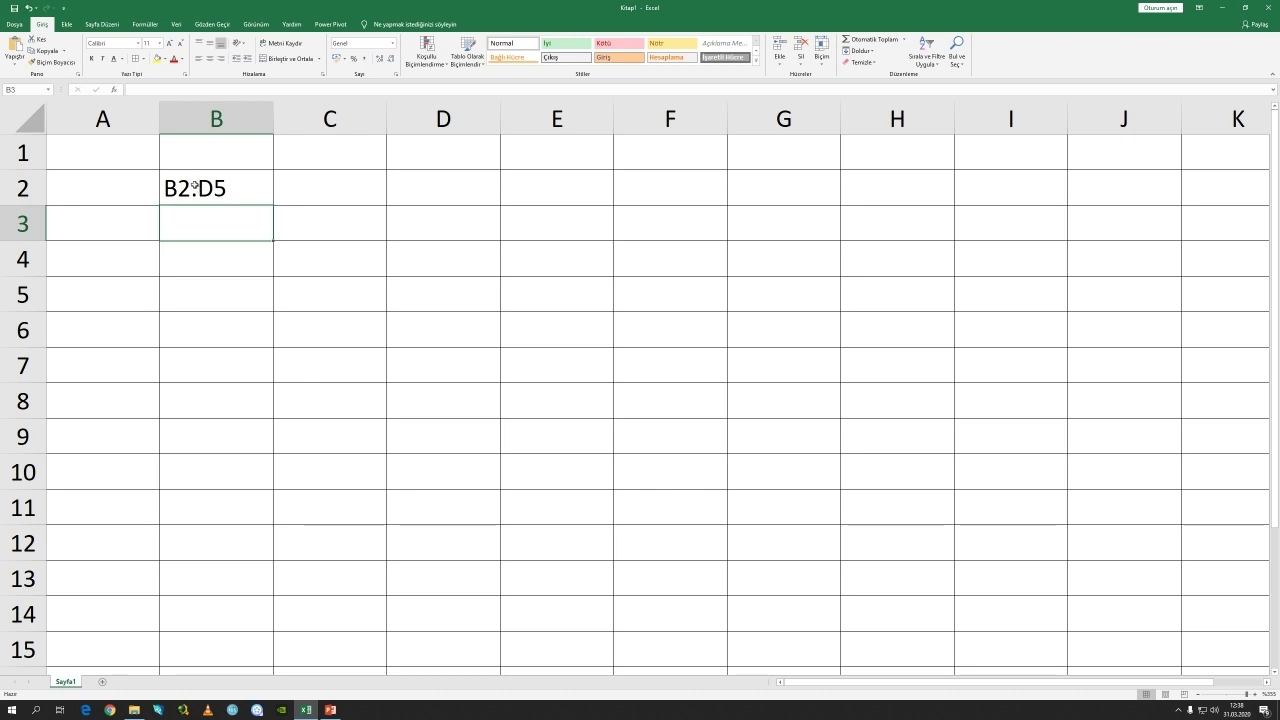
mouse_move(195, 186)
left_mouse_down()
mouse_move(210, 215)
mouse_move(294, 231)
mouse_move(394, 274)
mouse_move(415, 301)
left_mouse_up()
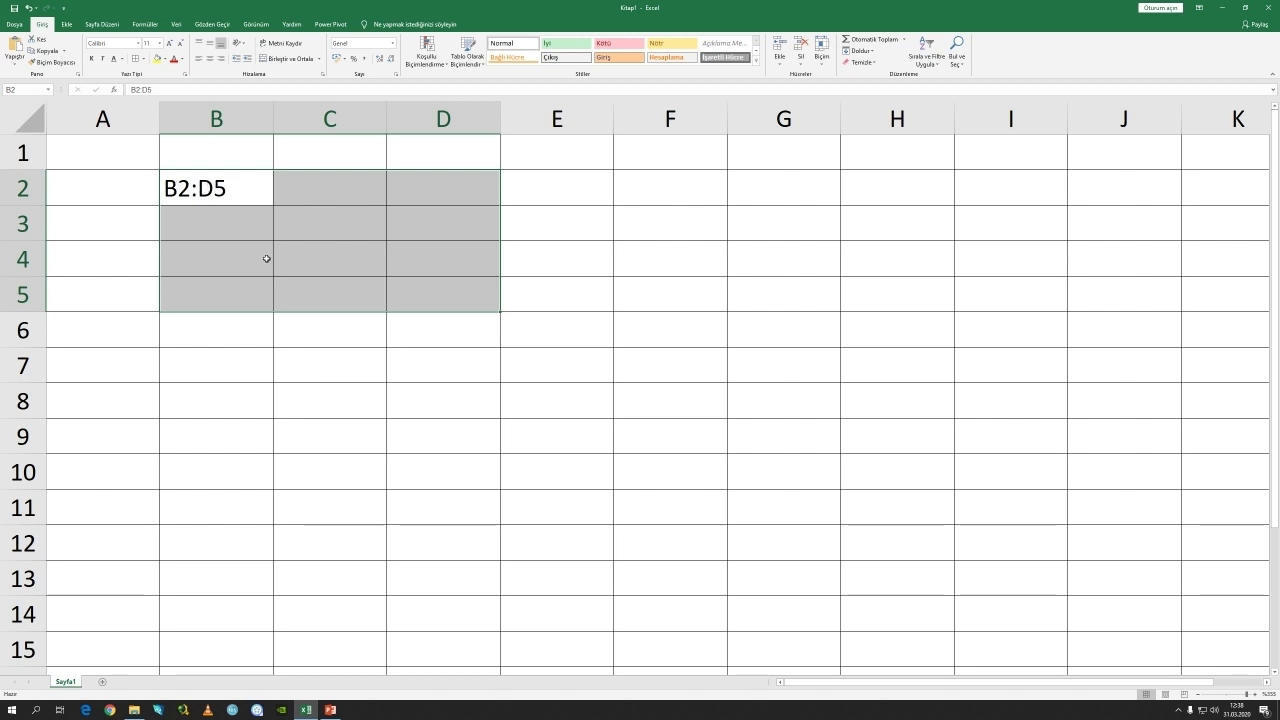
Change the text in cell B2 to B2;D5 and select the separate cells B2, D5 and E6 together.
double_click(194, 189)
double_click(195, 189)
type(";")
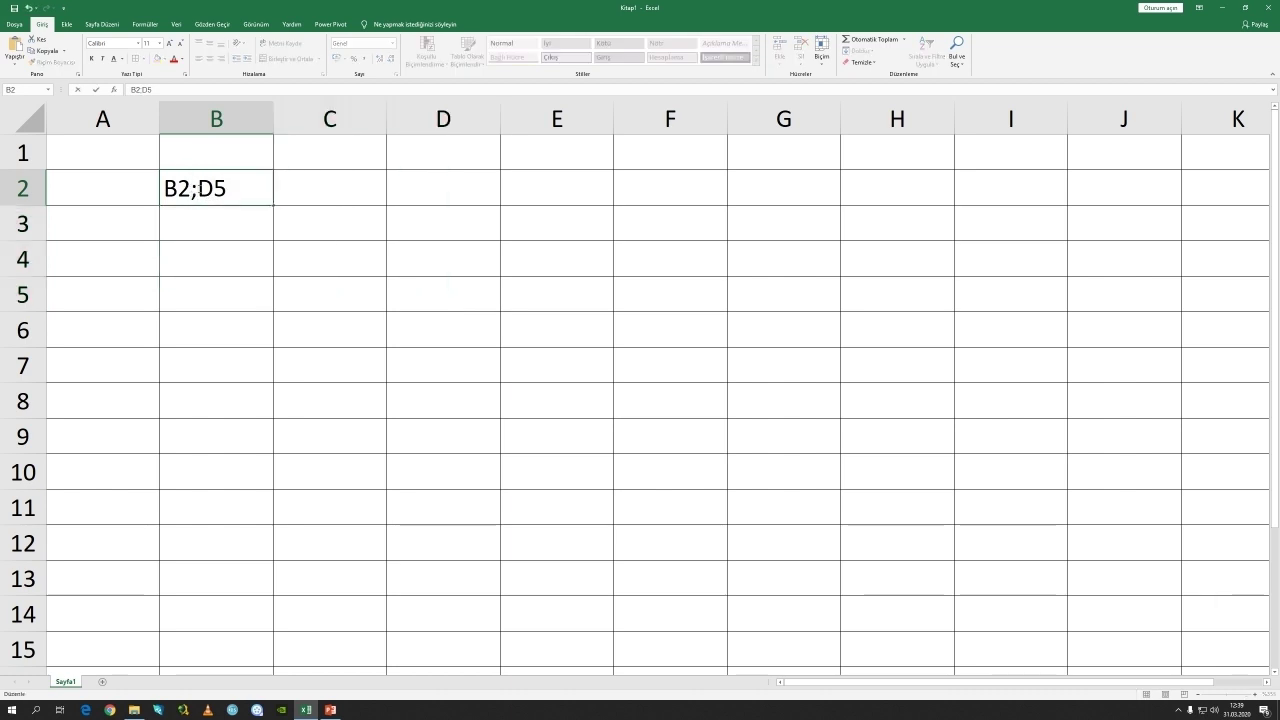
key("Return")
left_click(249, 185)
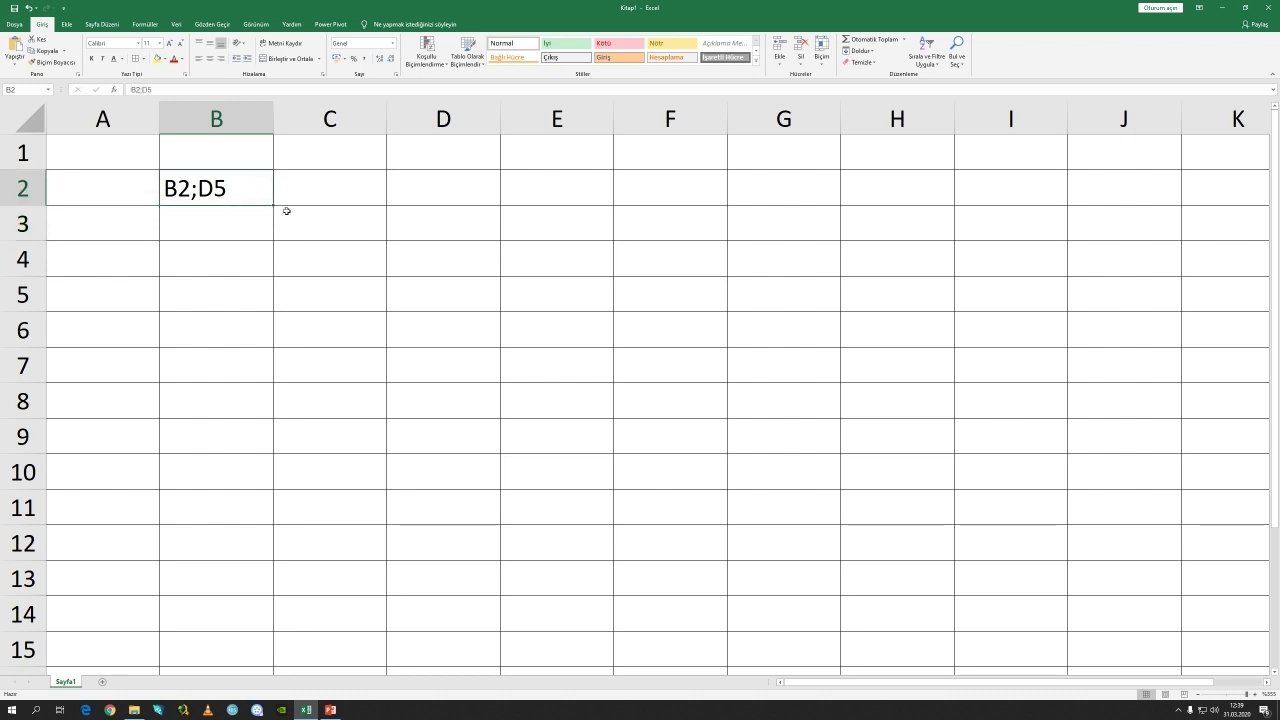
left_click(427, 294, "ctrl")
left_click(590, 332, "ctrl")
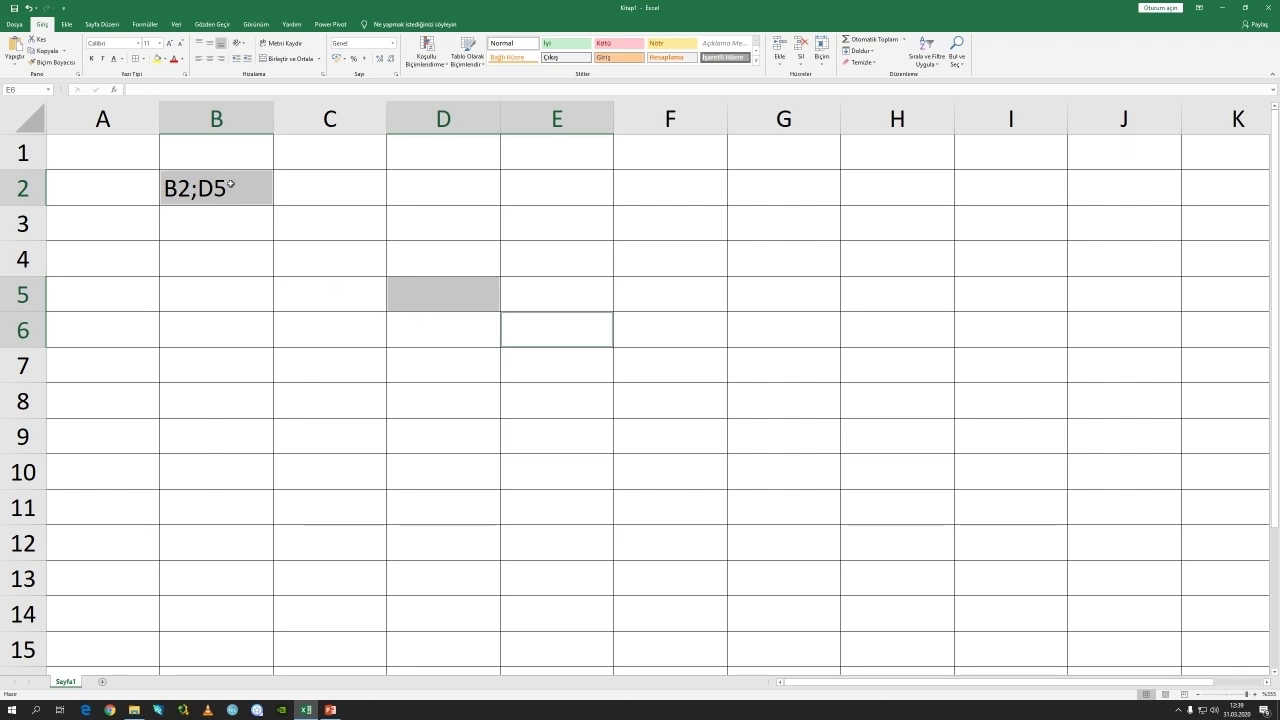
Change the text in cell B2 to B2:C3;C4:D5 and select the ranges B2:C3 and C4:D5 plus cell G7 together.
double_click(193, 190)
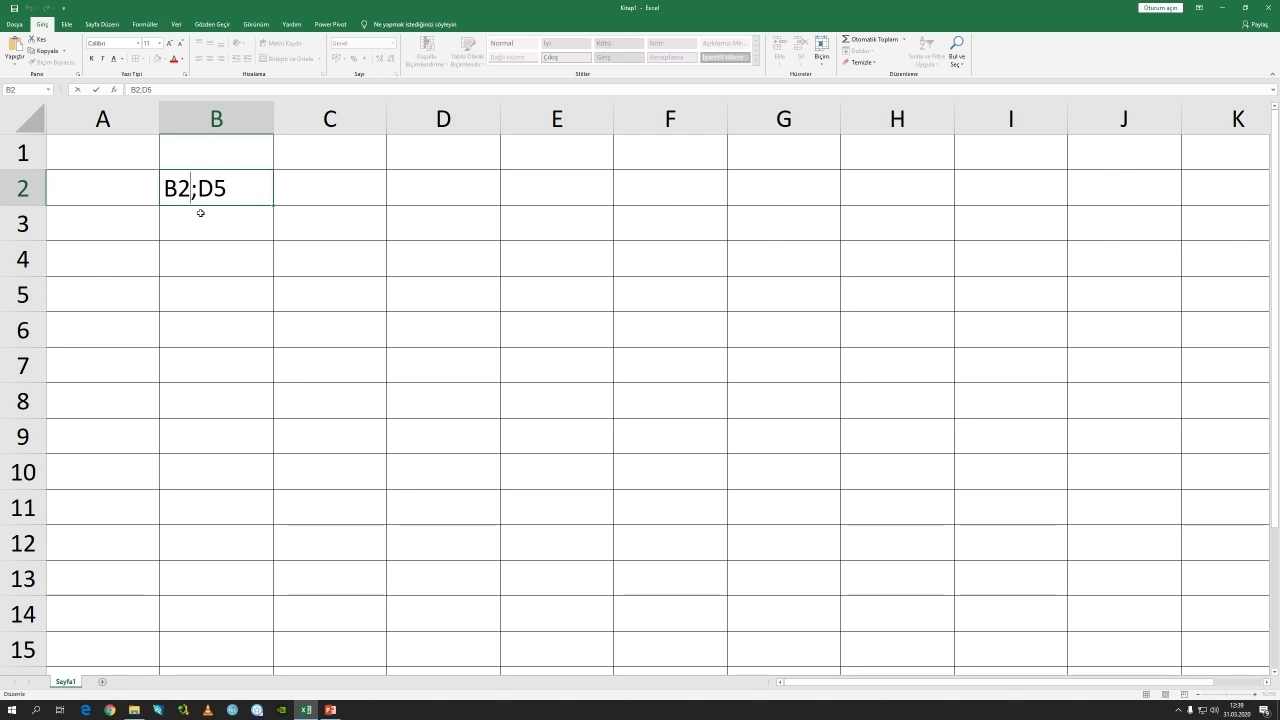
type(":C3;")
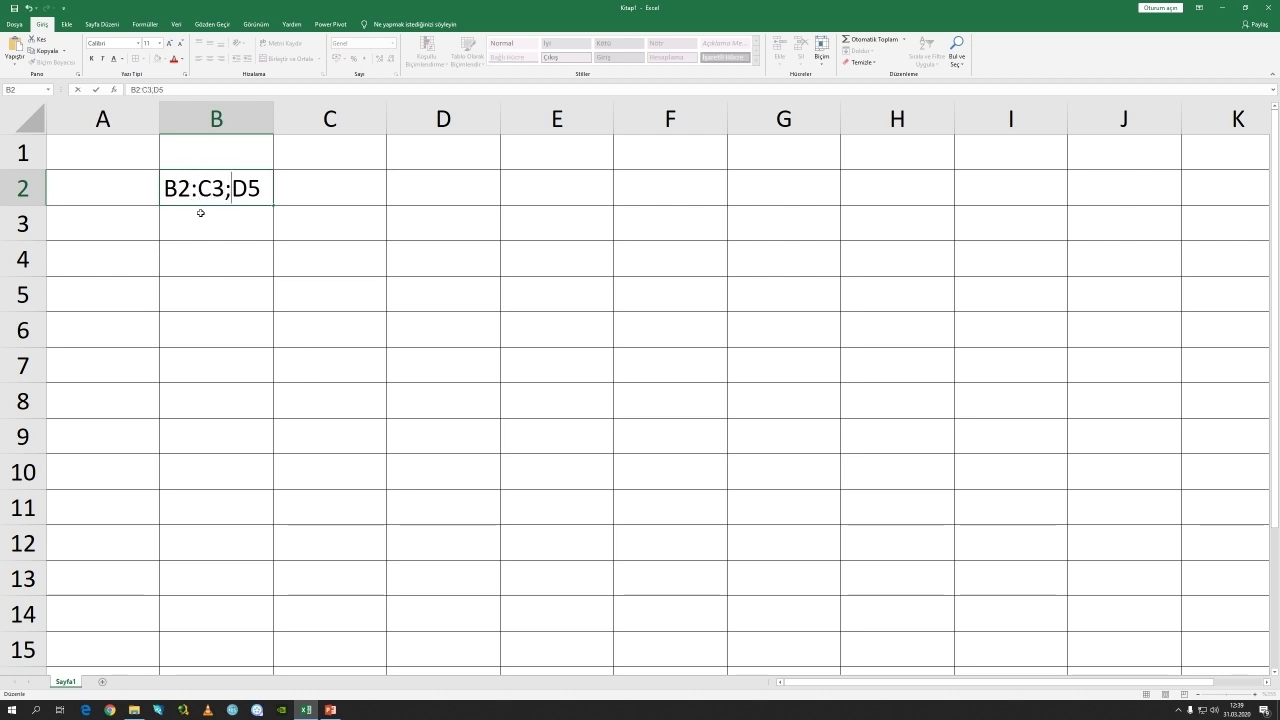
type("C4:")
key("Return")
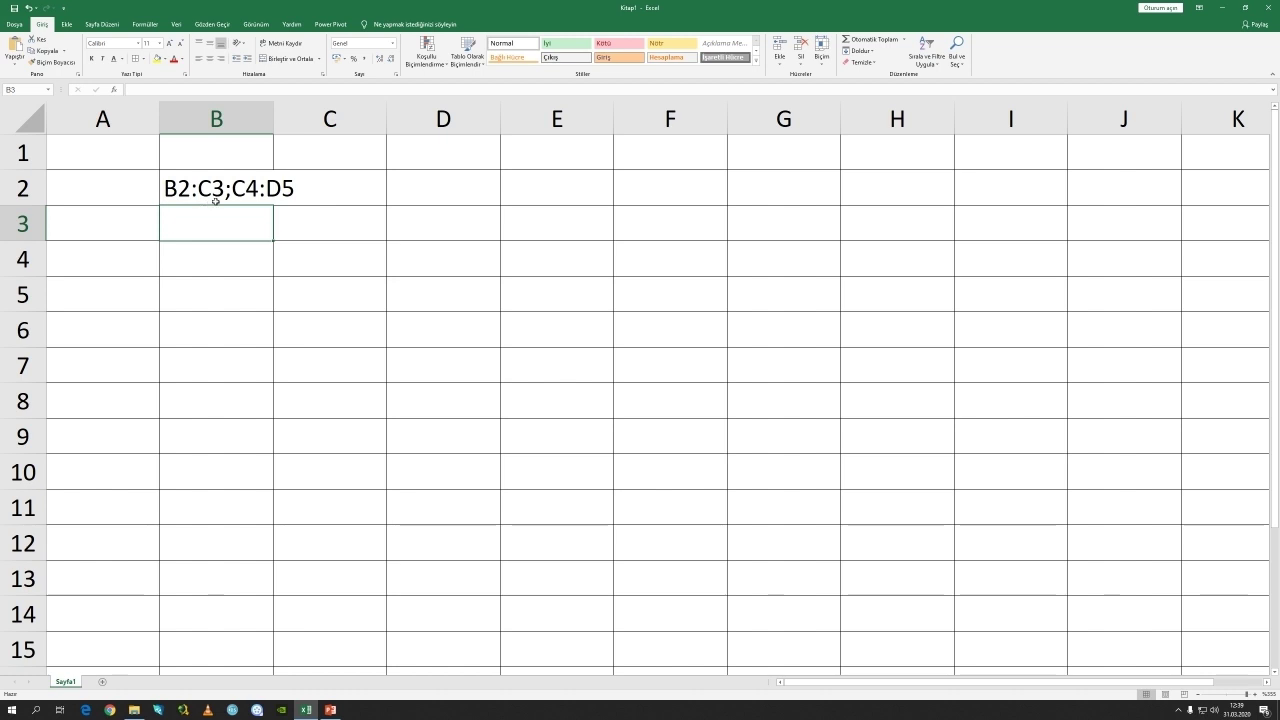
left_click_drag(198, 188, 323, 225)
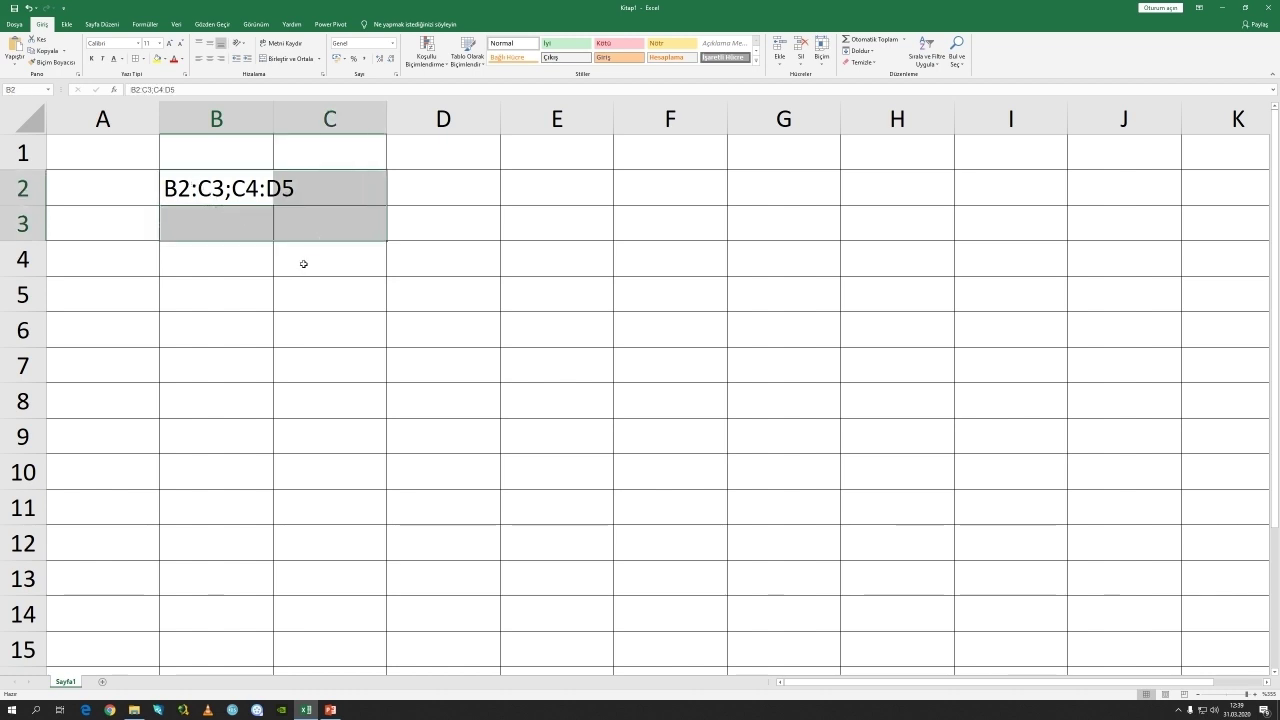
left_click(303, 263, "ctrl")
left_click_drag(303, 263, 437, 289)
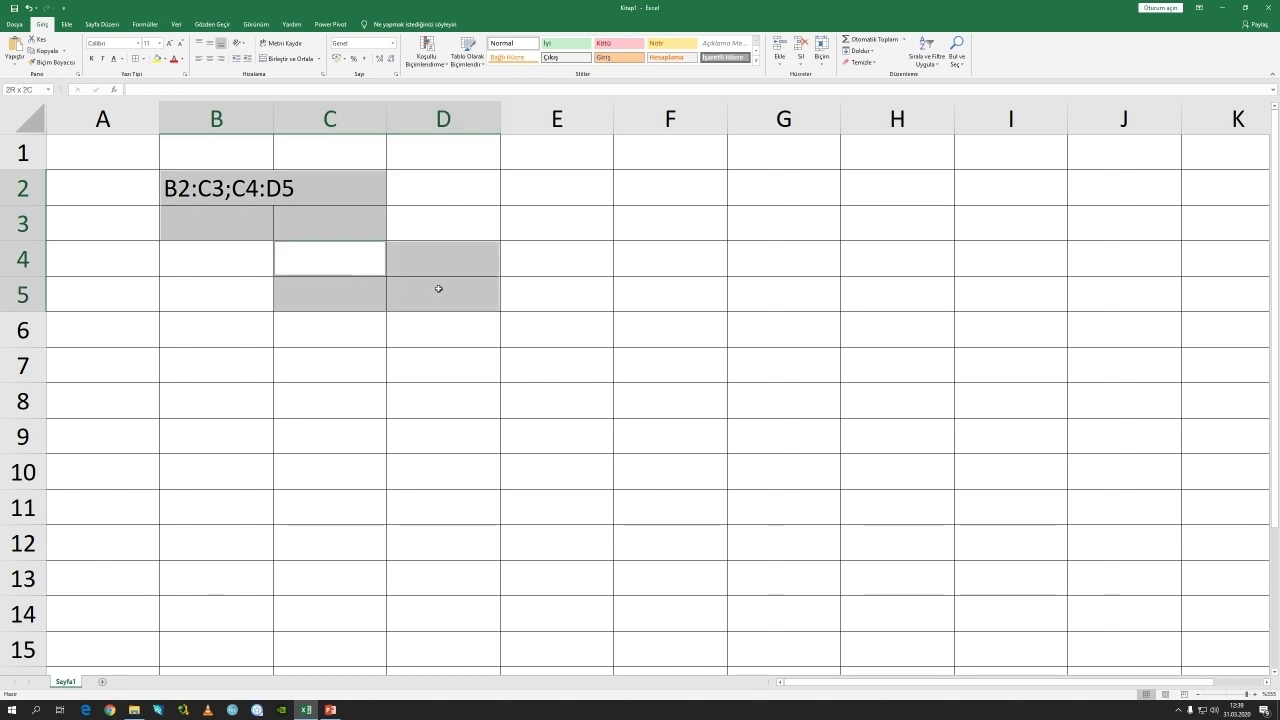
left_click(737, 347, "ctrl")
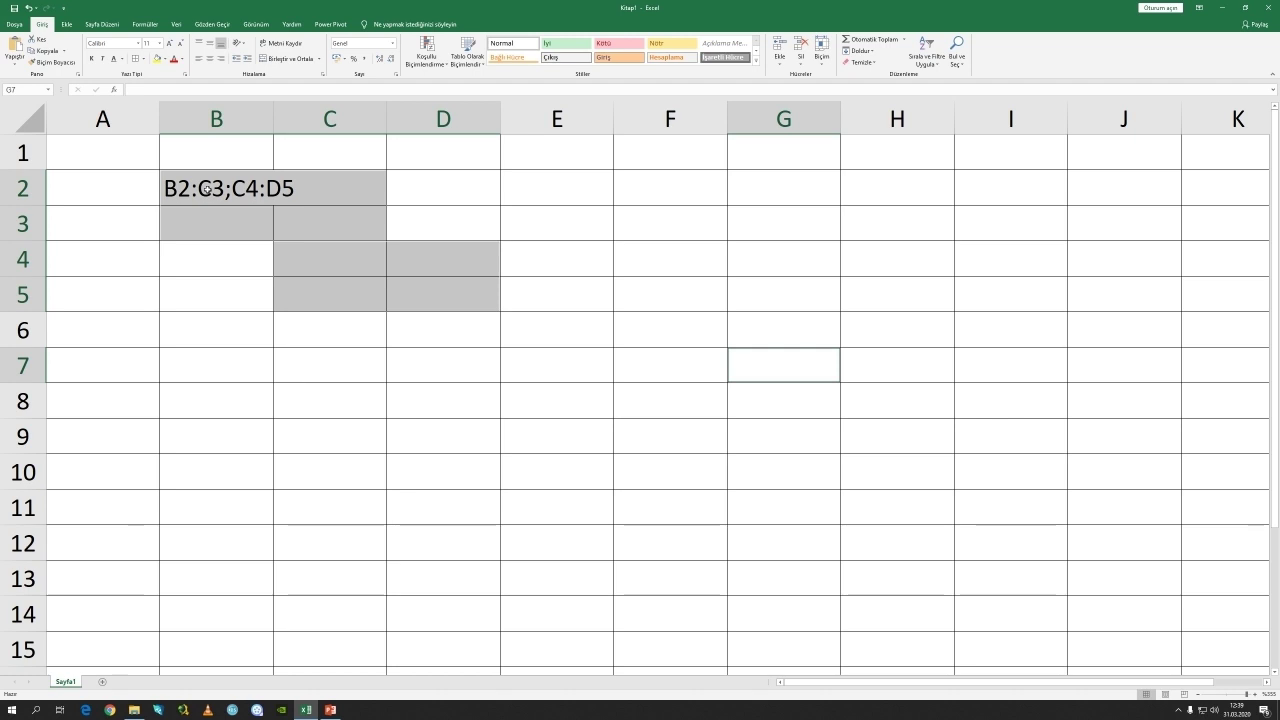
Clear the range notation text from cell B2.
left_click(238, 187)
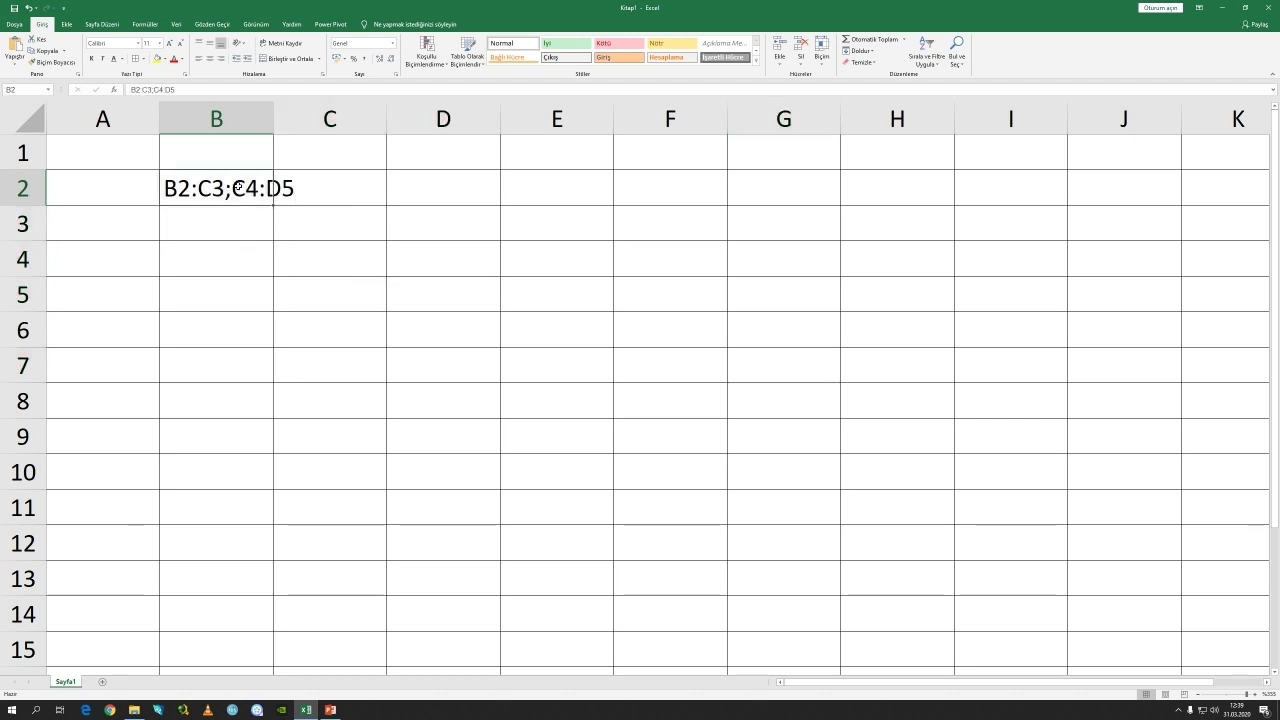
key("Delete")
key("Left")
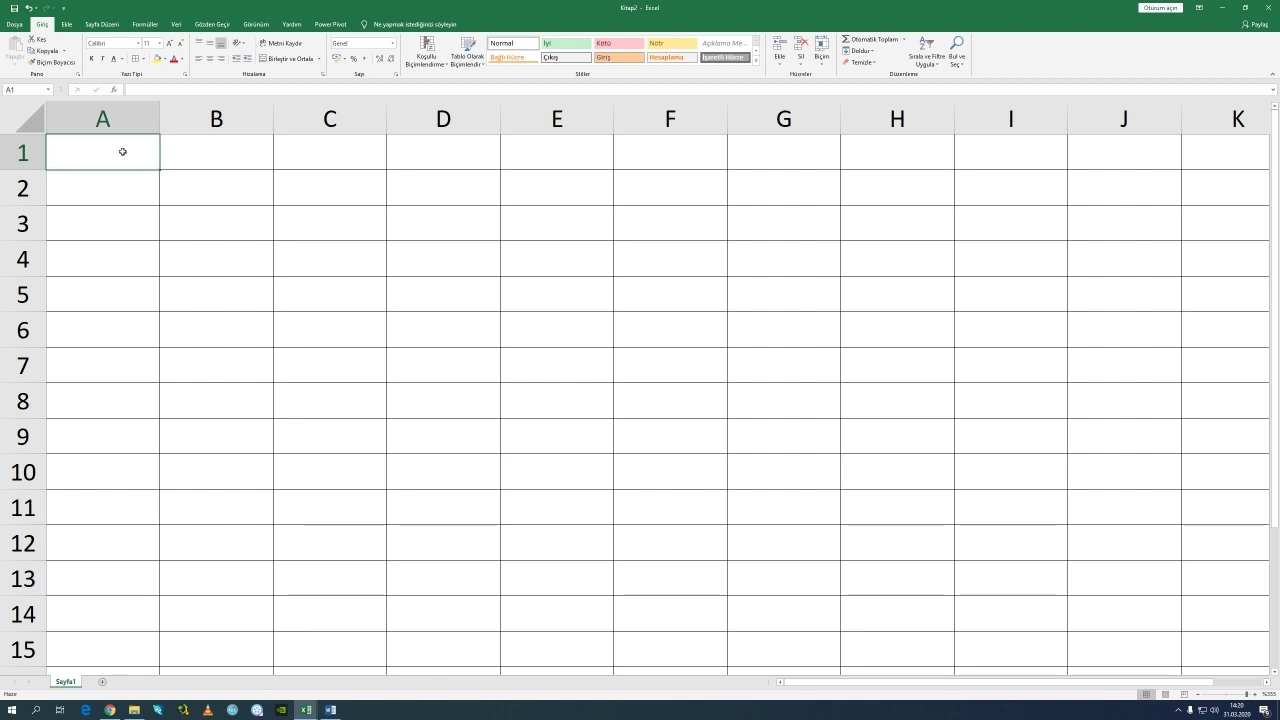
Enter 10 in cell A1 and 20 in cell A2.
type("10")
key("Return")
type("20")
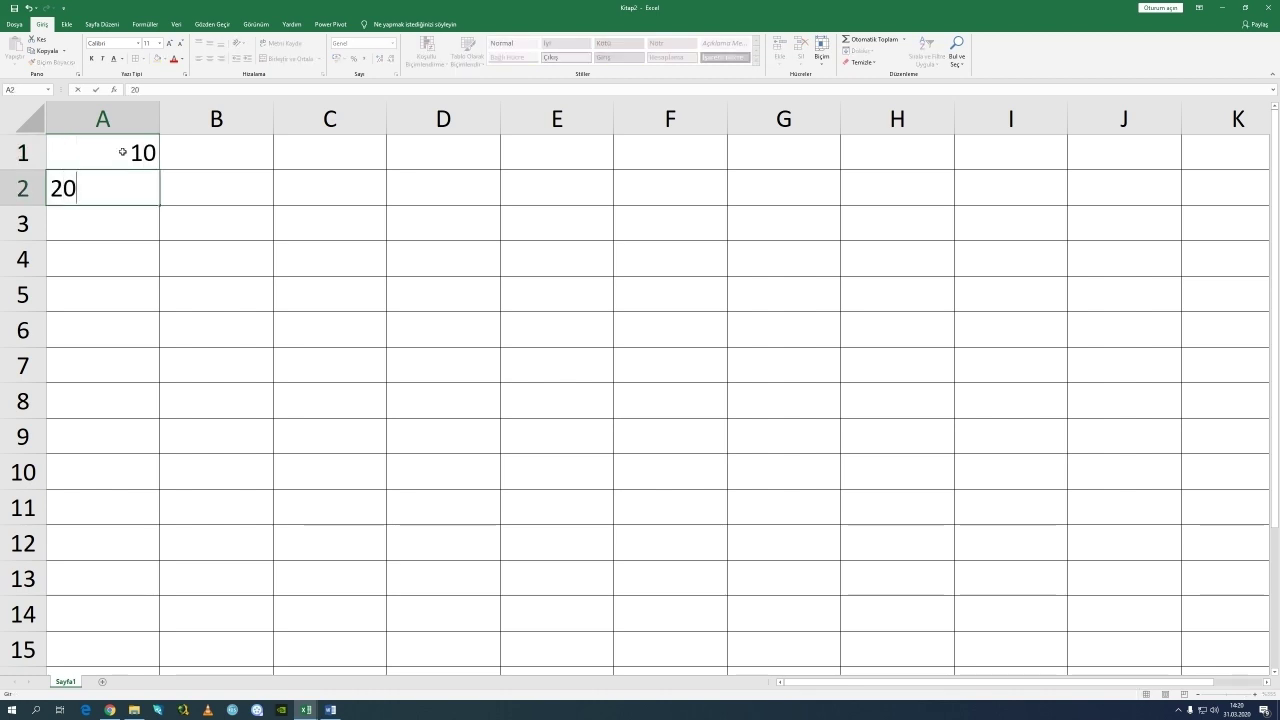
key("Return")
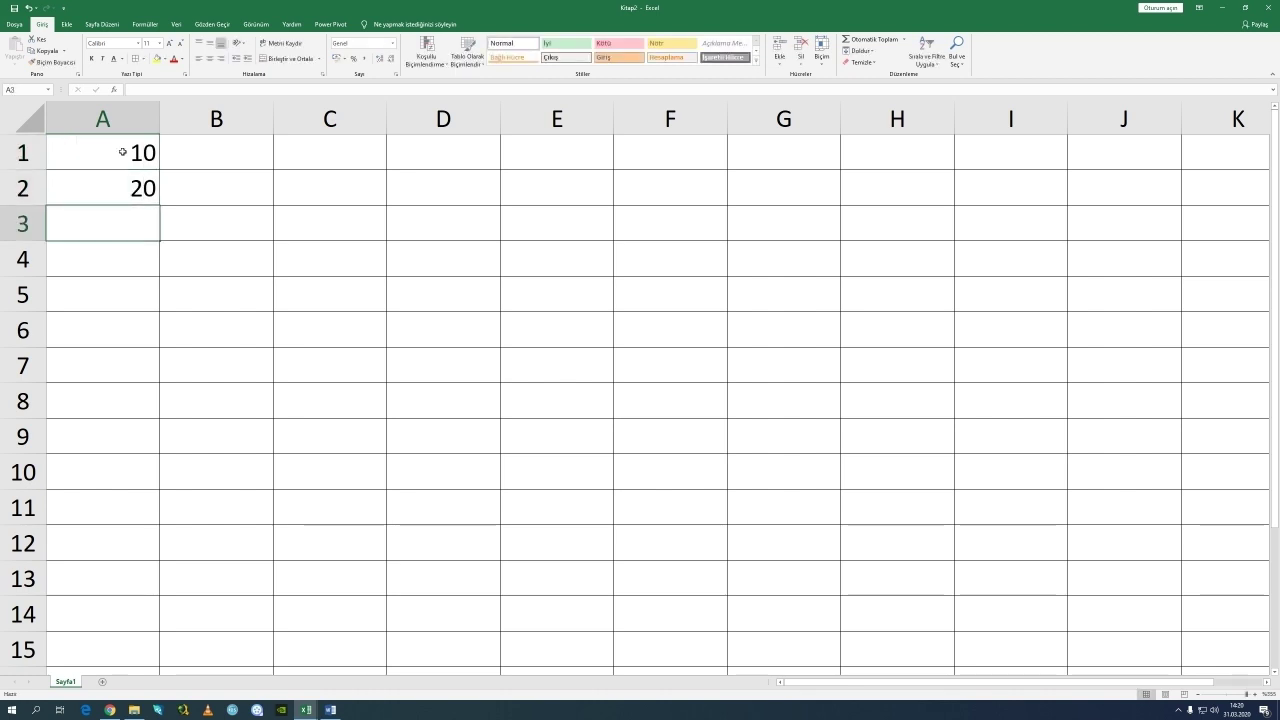
Fill cell A3 with yellow and enter the formula =A1*A2 in it.
left_click(156, 59)
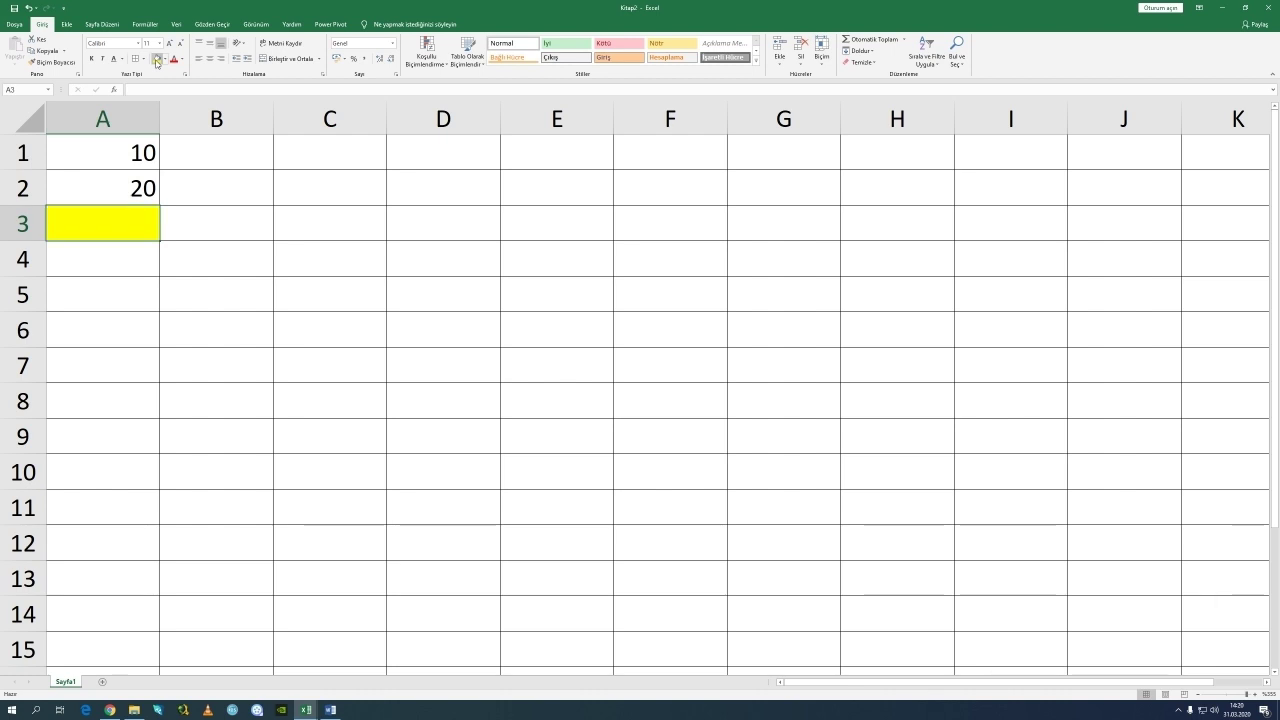
type("=")
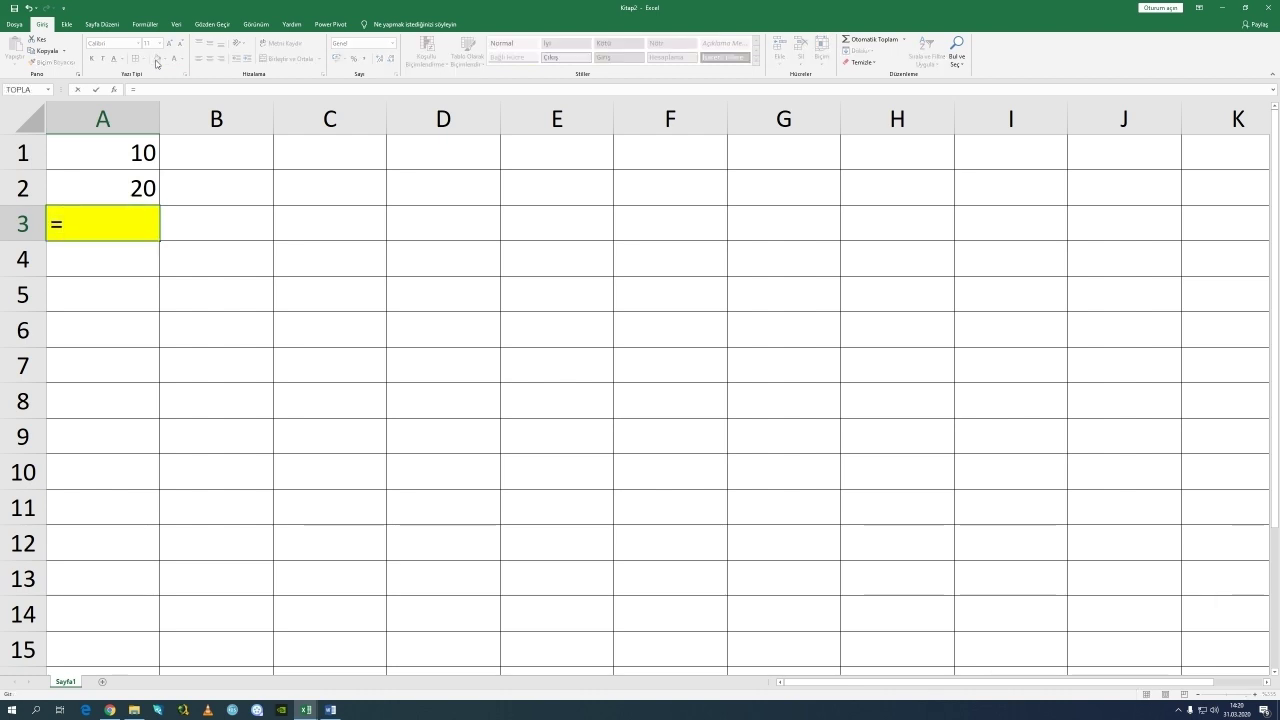
type("A1*A")
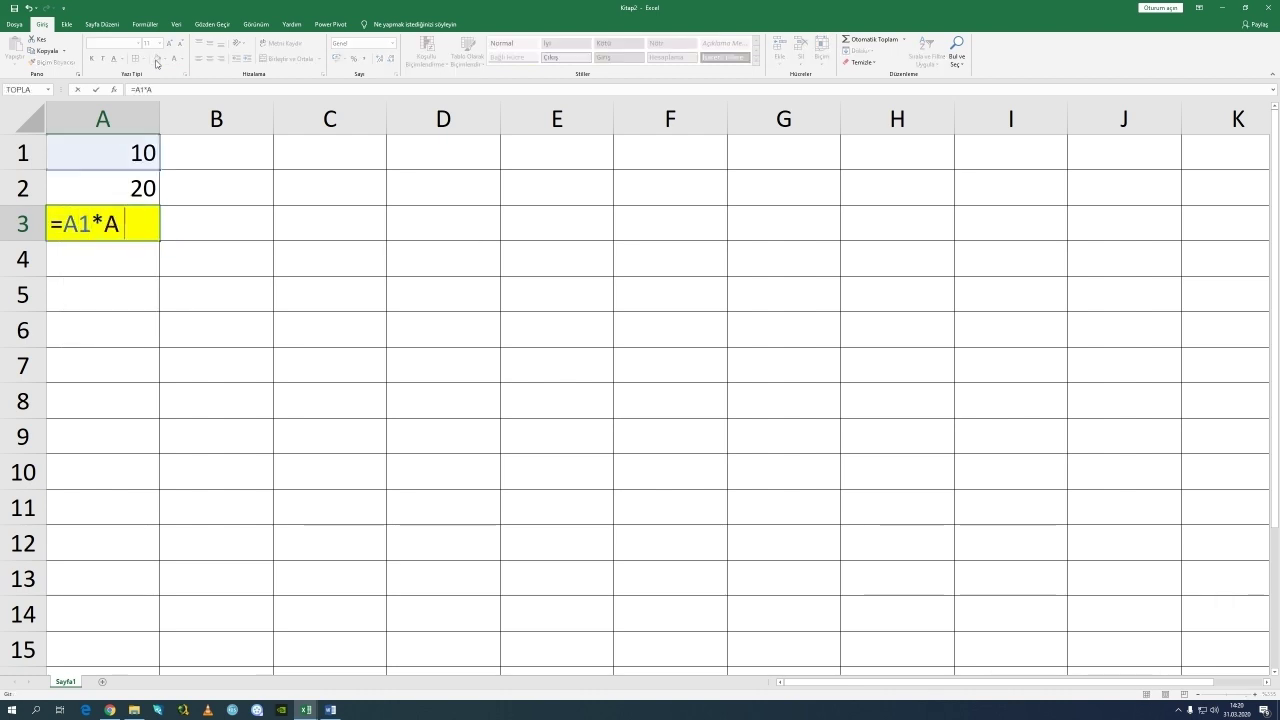
type("2")
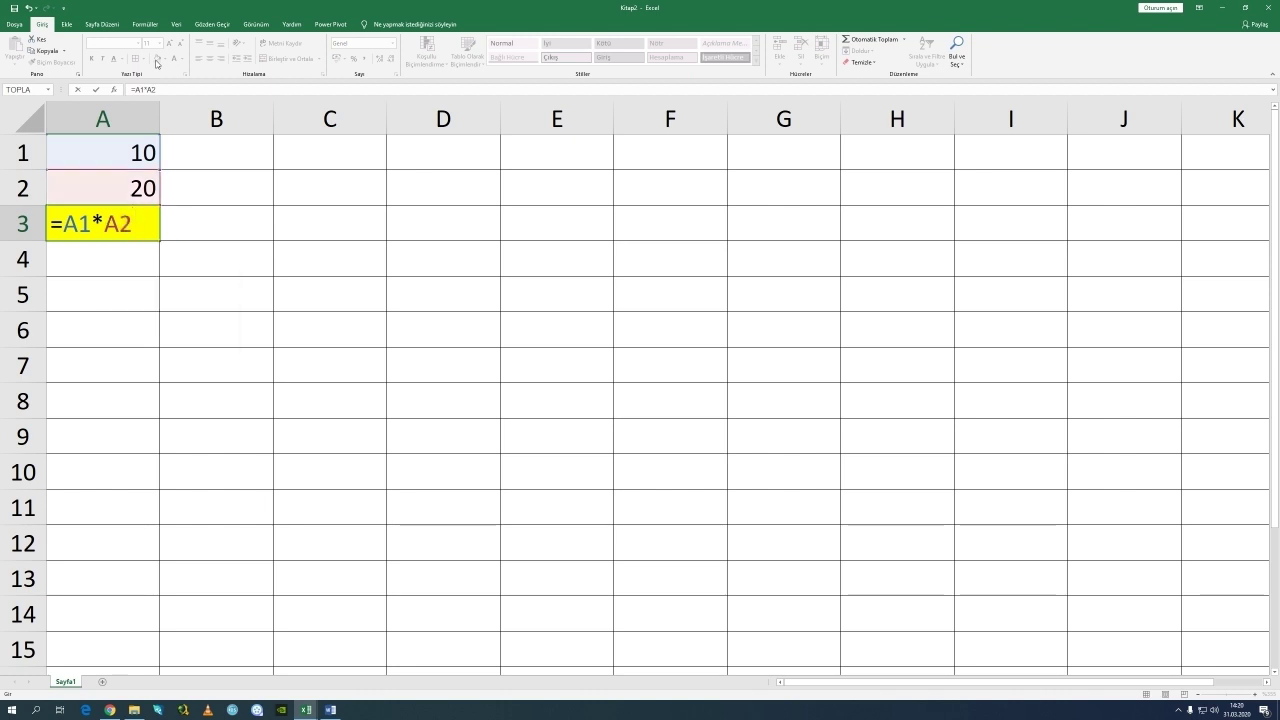
key("Return")
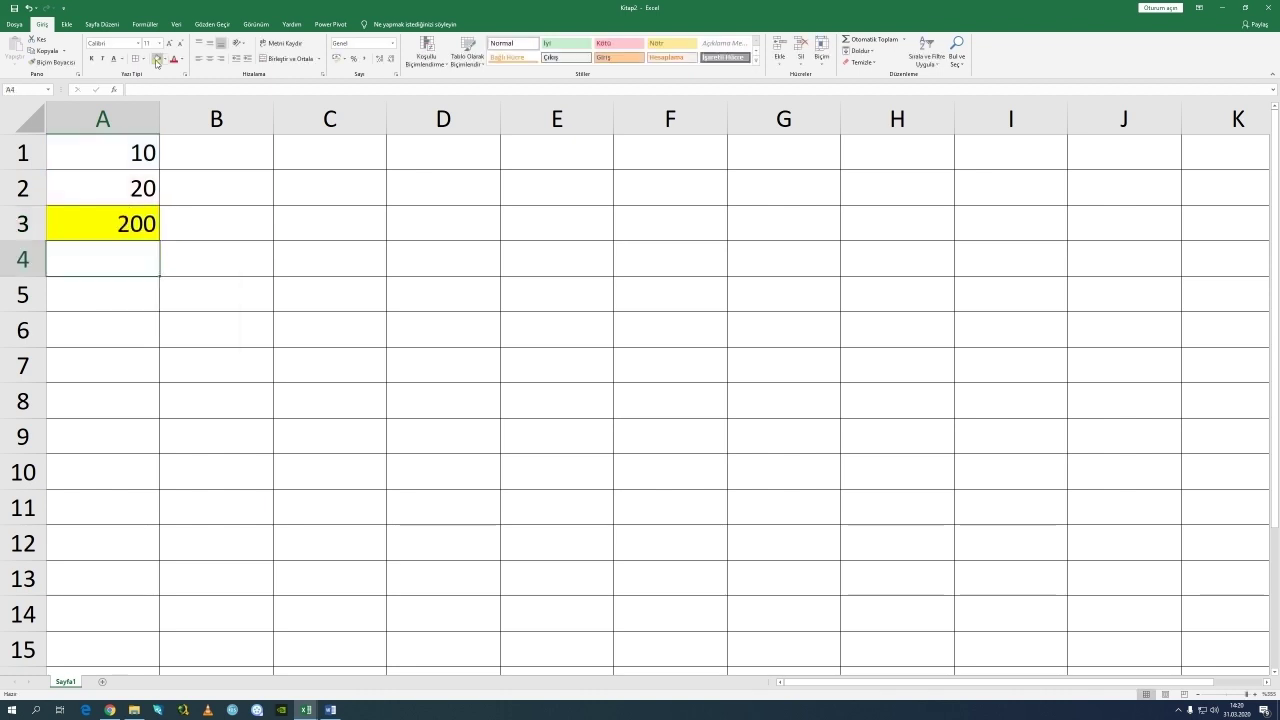
Examine the cell references used by the multiplication formula in A3, leaving it as it is.
key("Up")
key("F2")
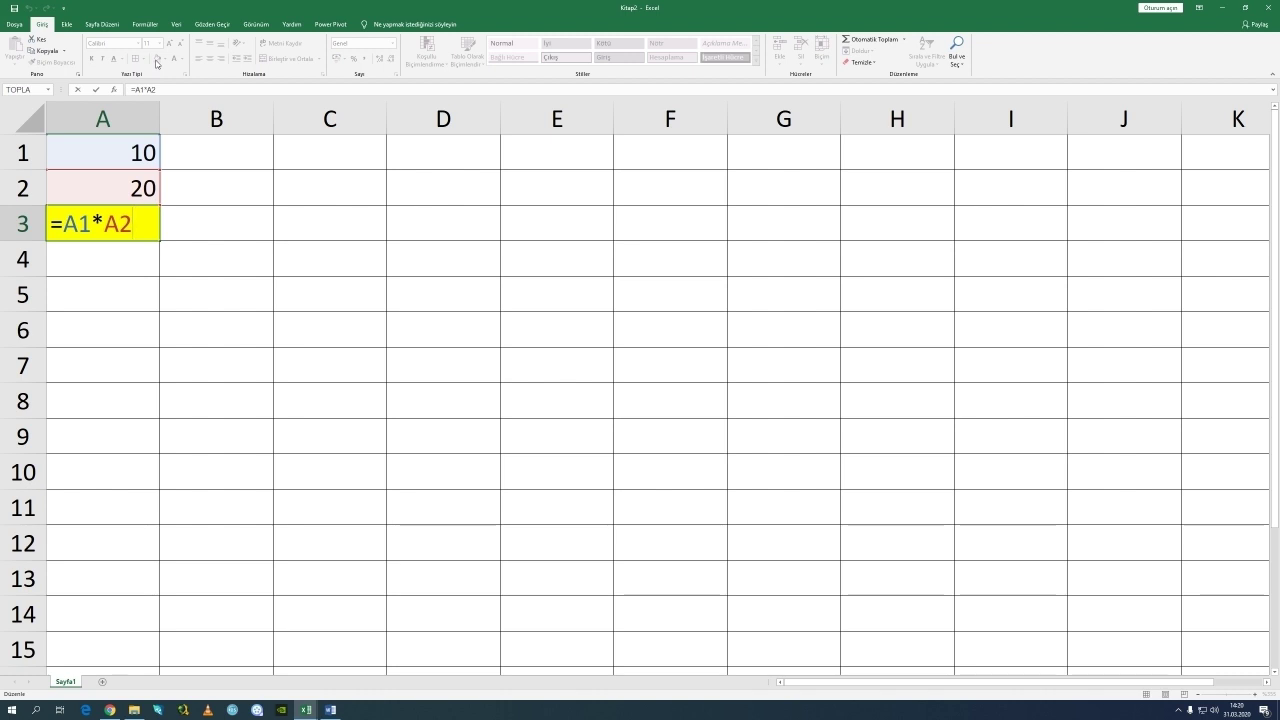
key("Return")
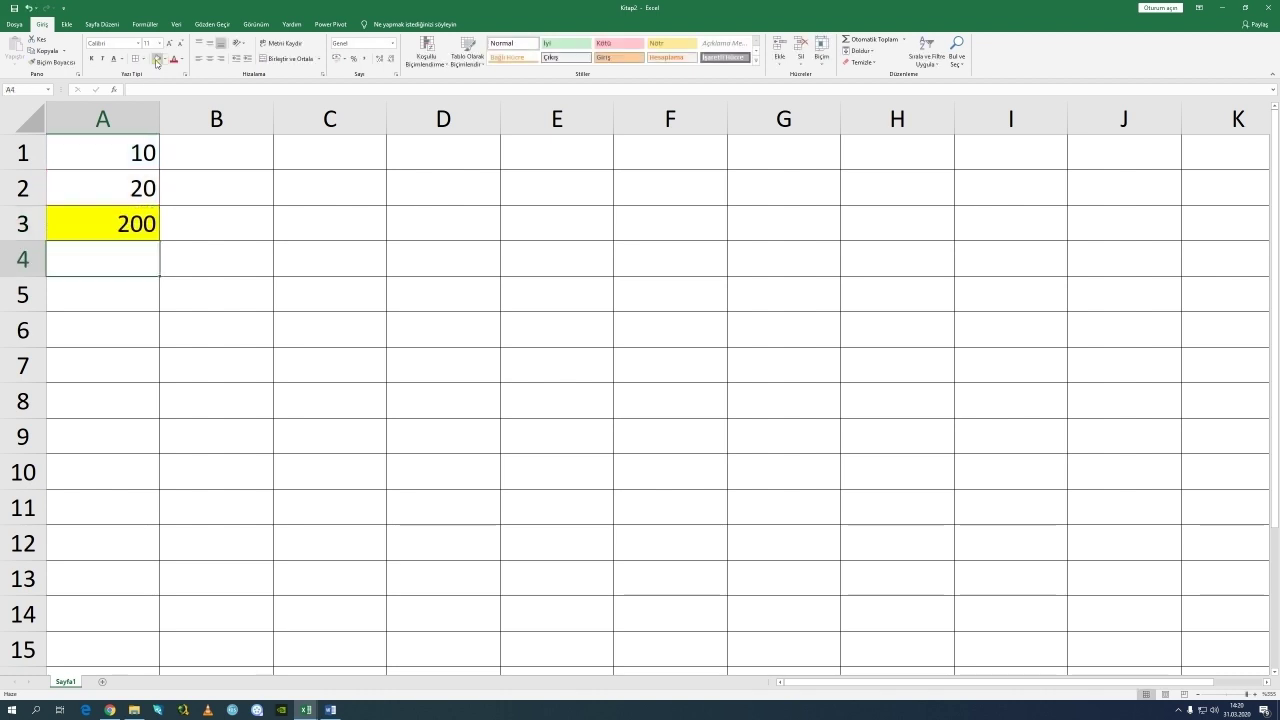
key("Up")
key("F2")
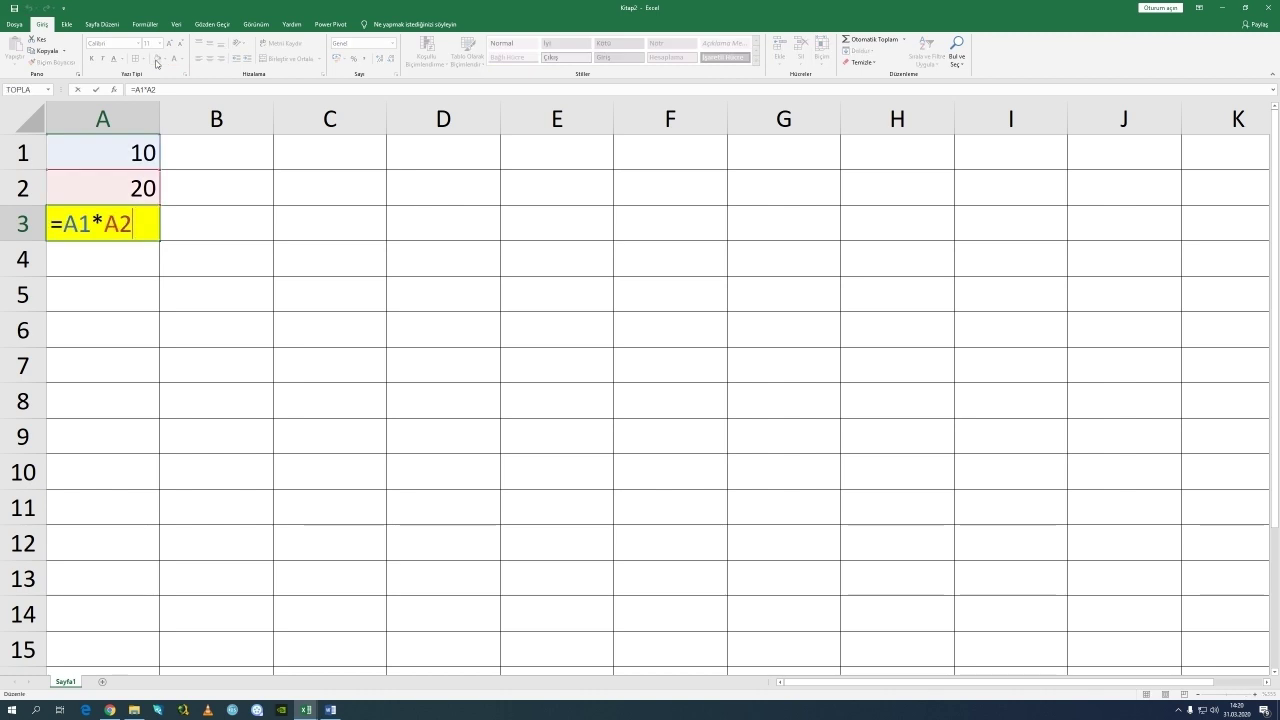
key("Return")
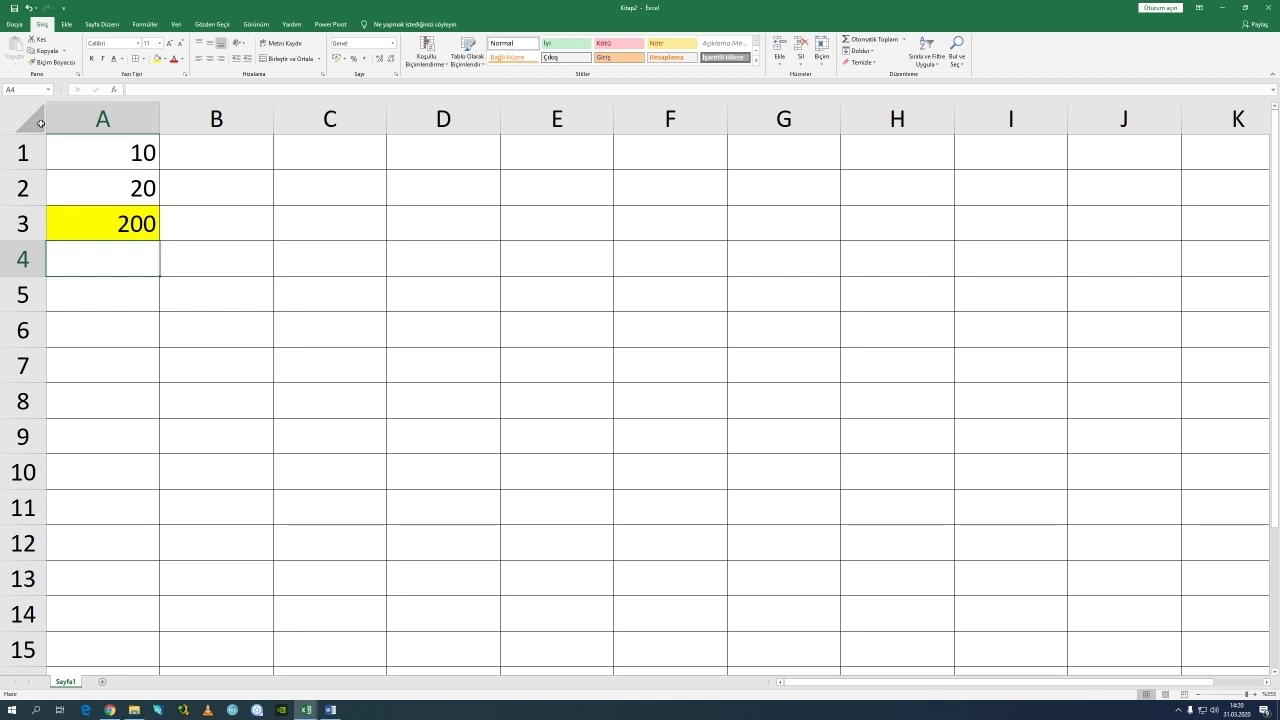
Name cell A1 fiyat and cell A2 miktar, and check both names.
left_click(100, 152)
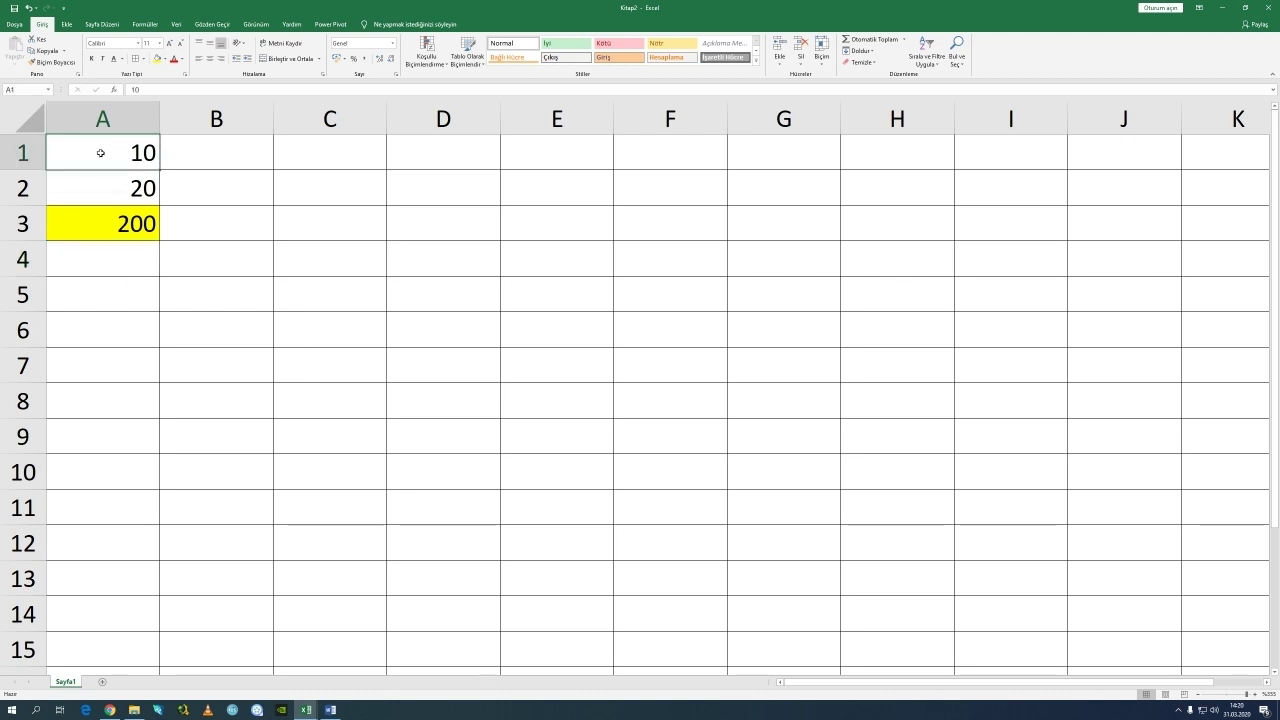
left_click(21, 90)
type("fiyat")
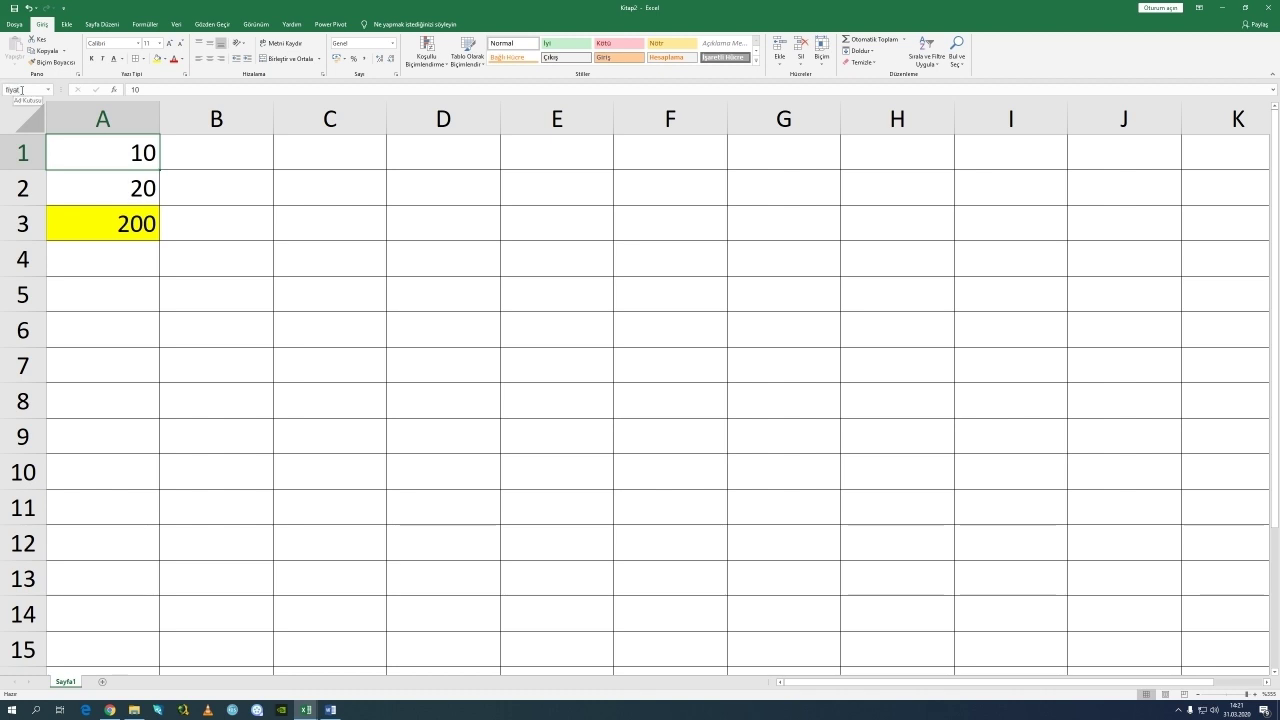
left_click(77, 189)
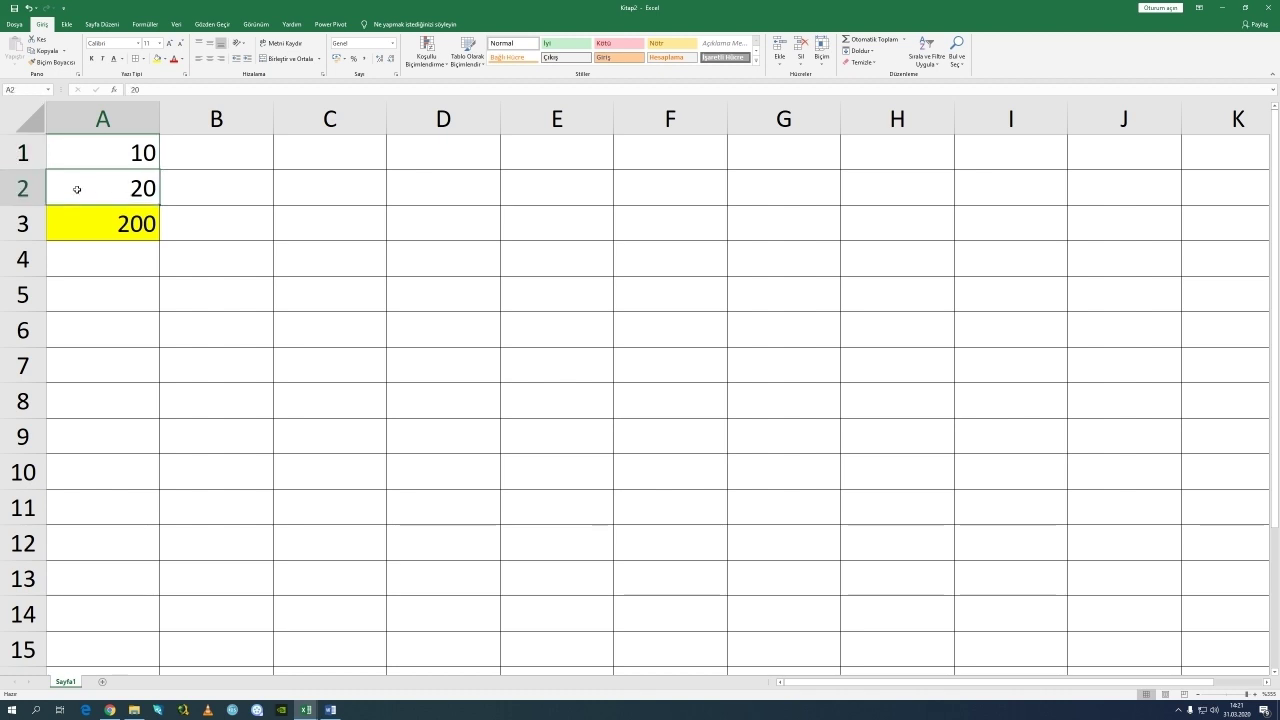
left_click(29, 91)
type("miktar")
left_click(108, 154)
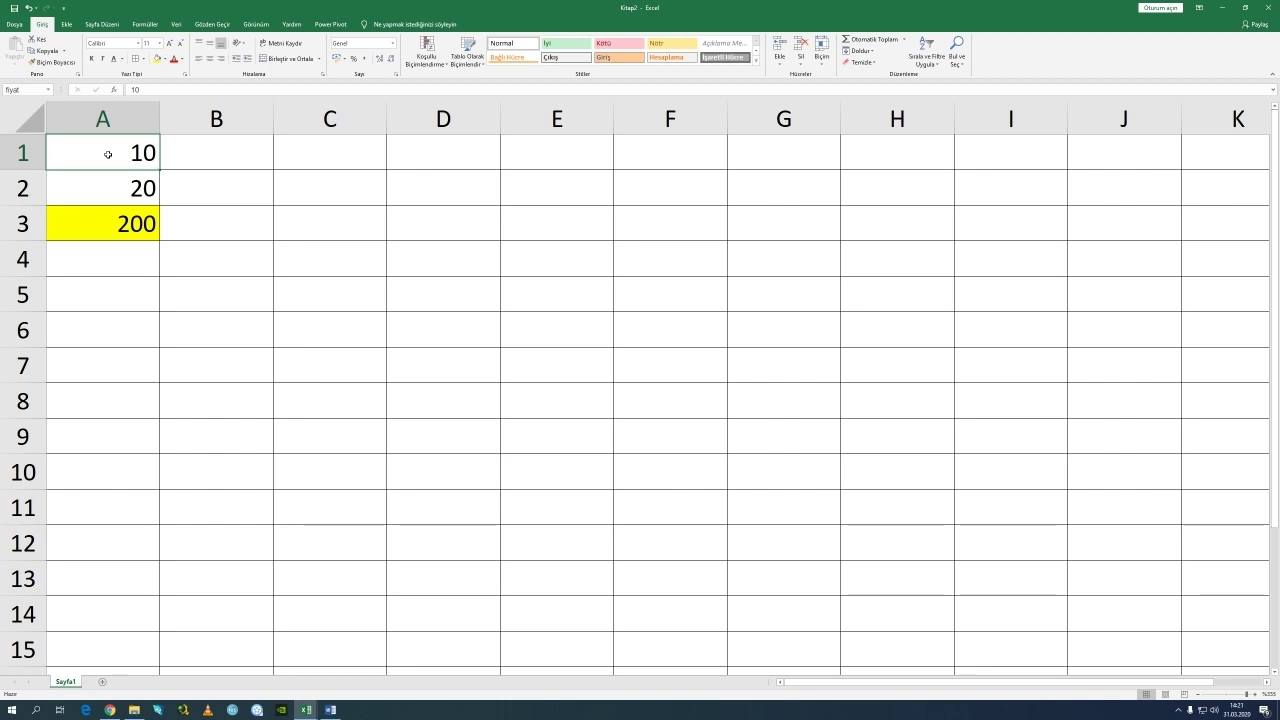
left_click(108, 190)
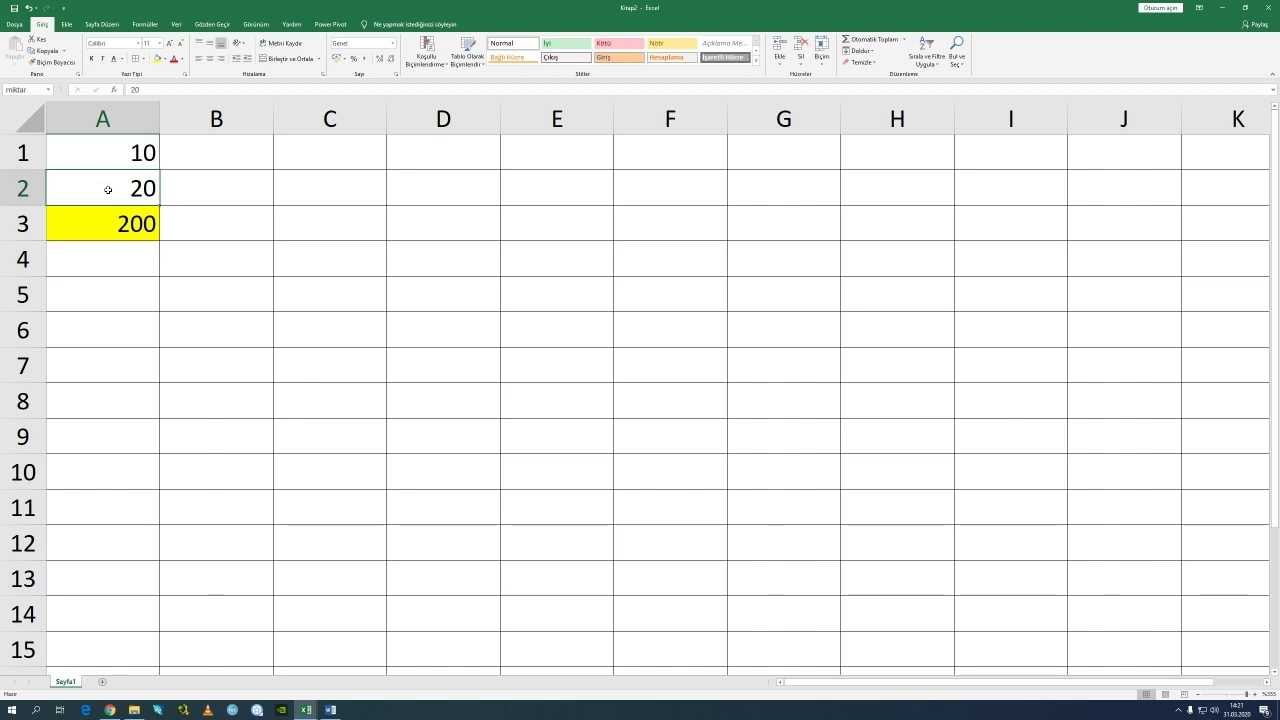
Replace the formula in cell A3 with =fiyat*miktar and review its named references.
double_click(118, 225)
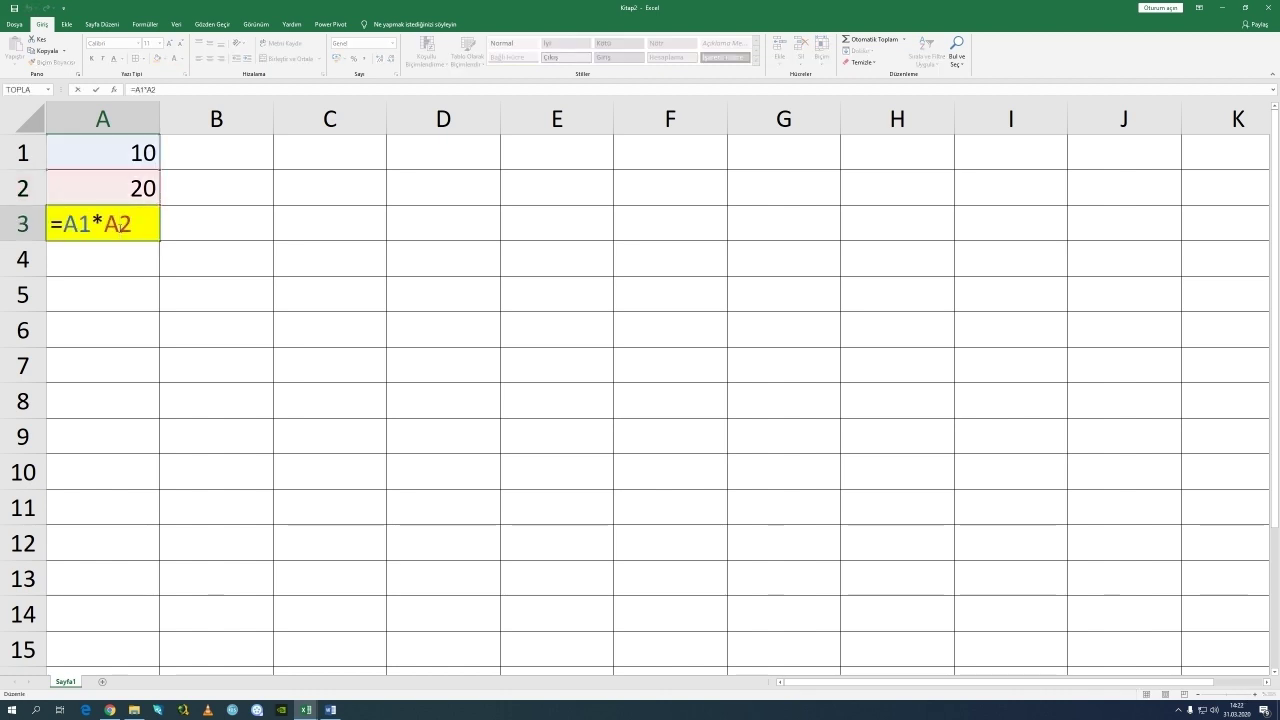
key("BackSpace")
key("BackSpace")
key("BackSpace")
key("BackSpace")
key("BackSpace")
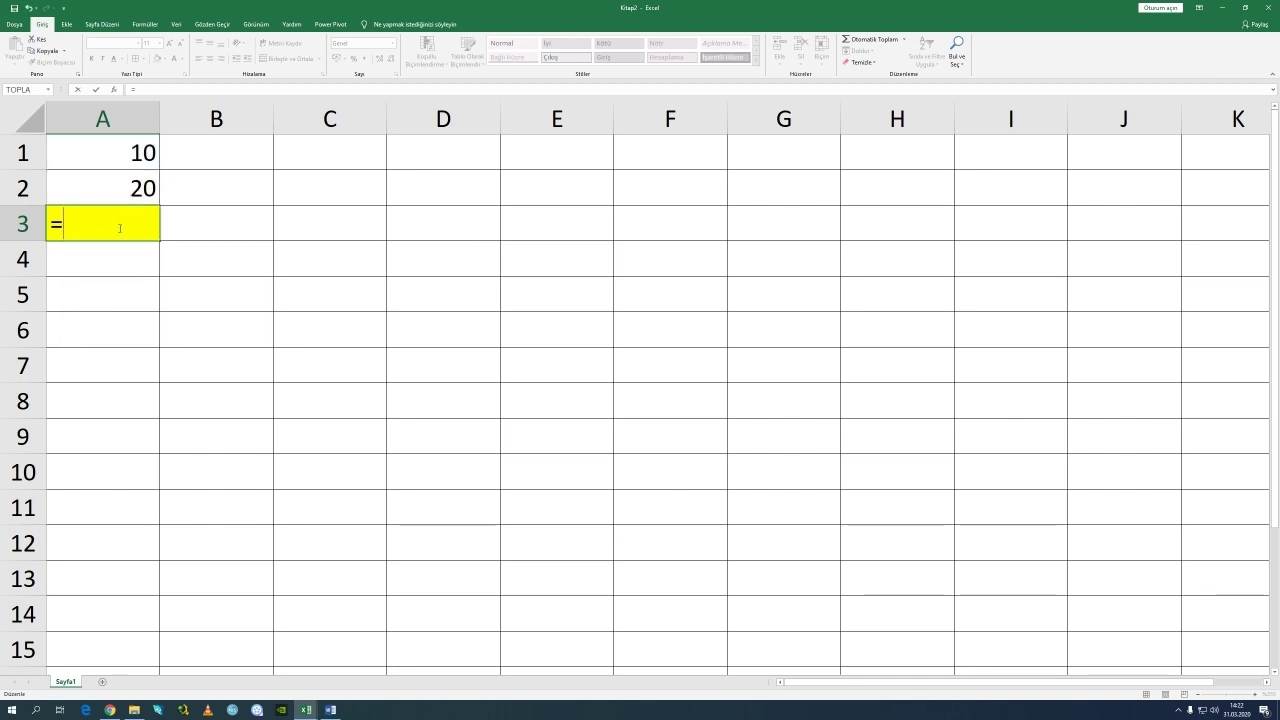
type("fiyat*miktar")
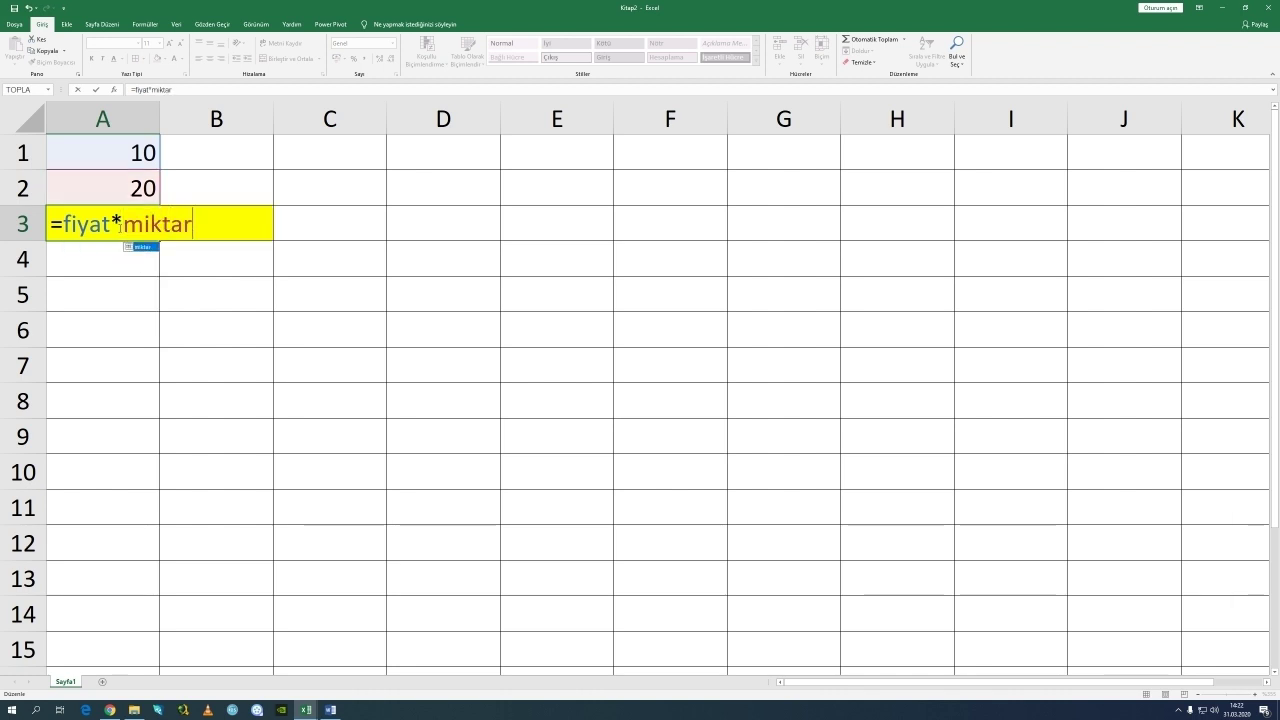
key("Return")
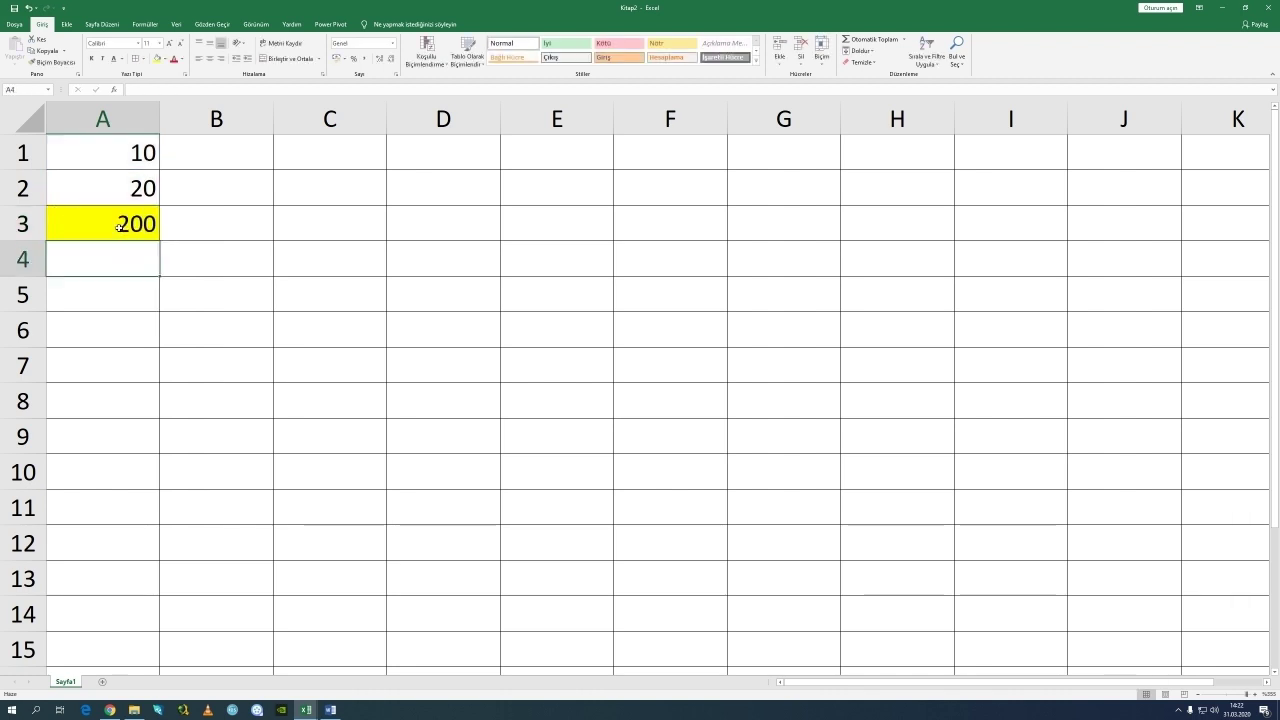
left_click(119, 227)
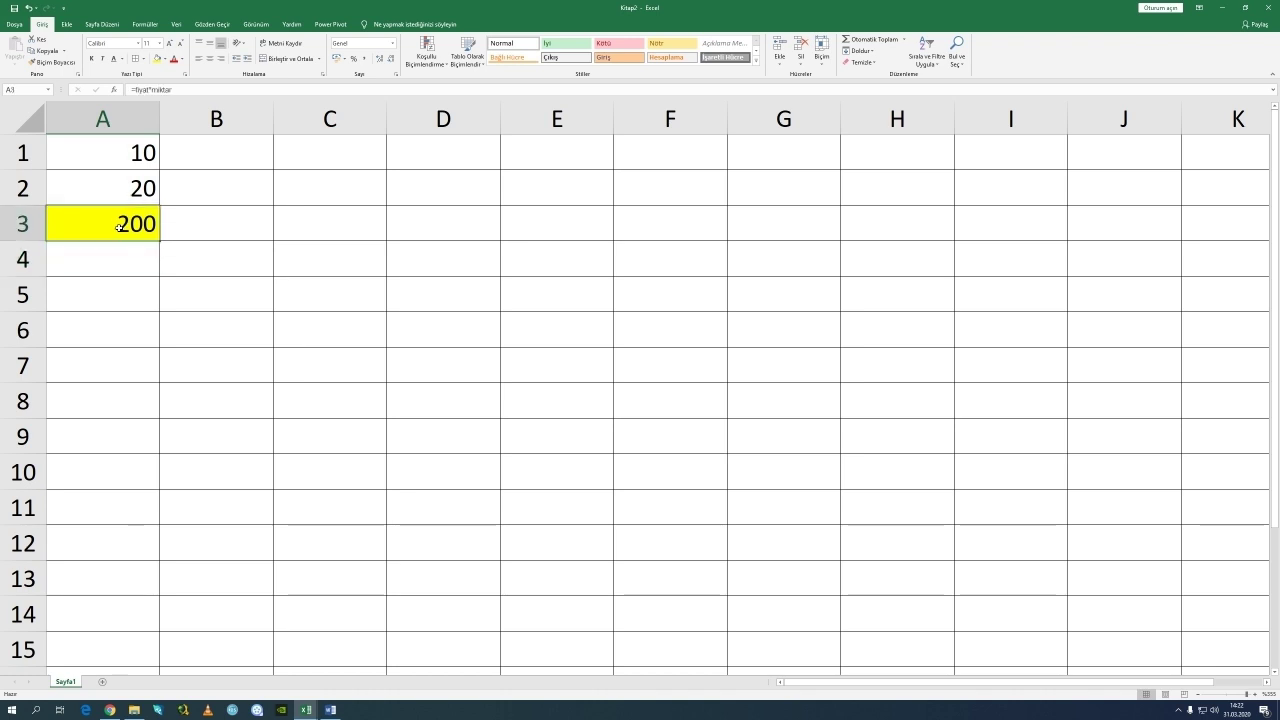
double_click(119, 227)
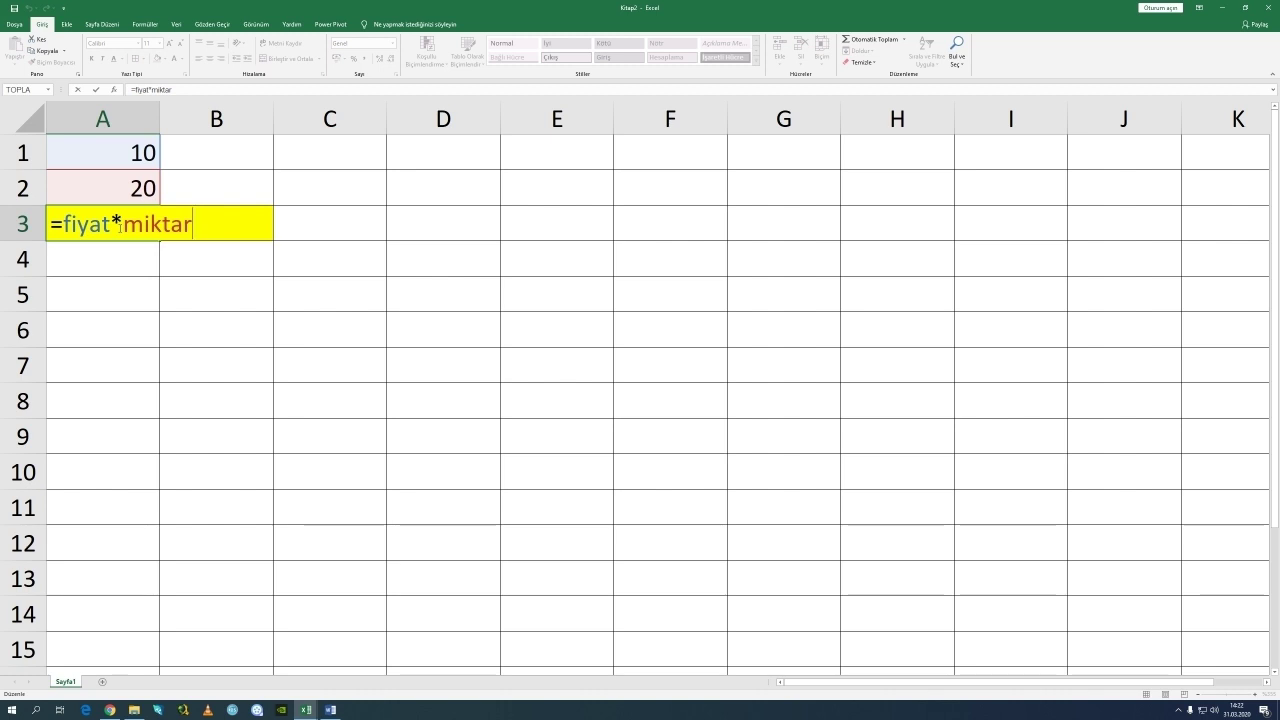
key("Return")
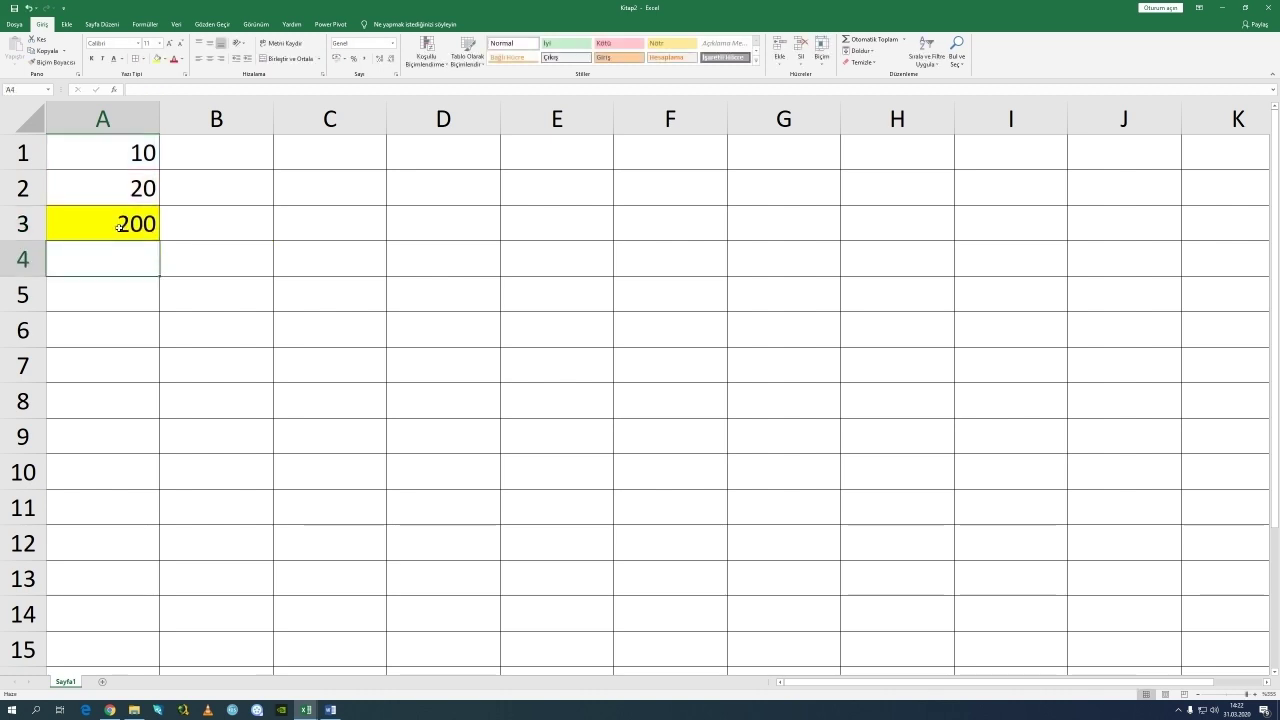